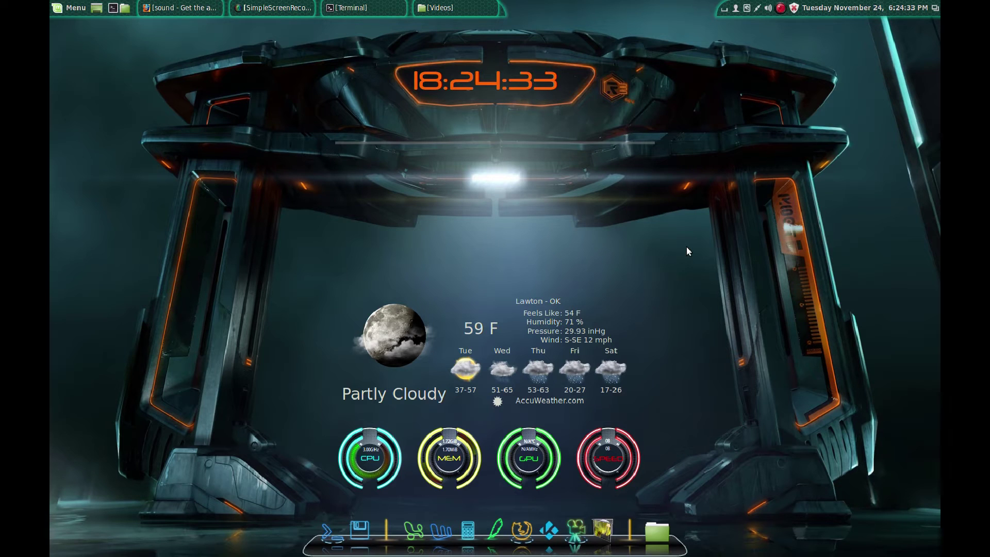
# Step: Launch Kodi and open the Add-ons section of its settings
pyautogui.click(549, 527)
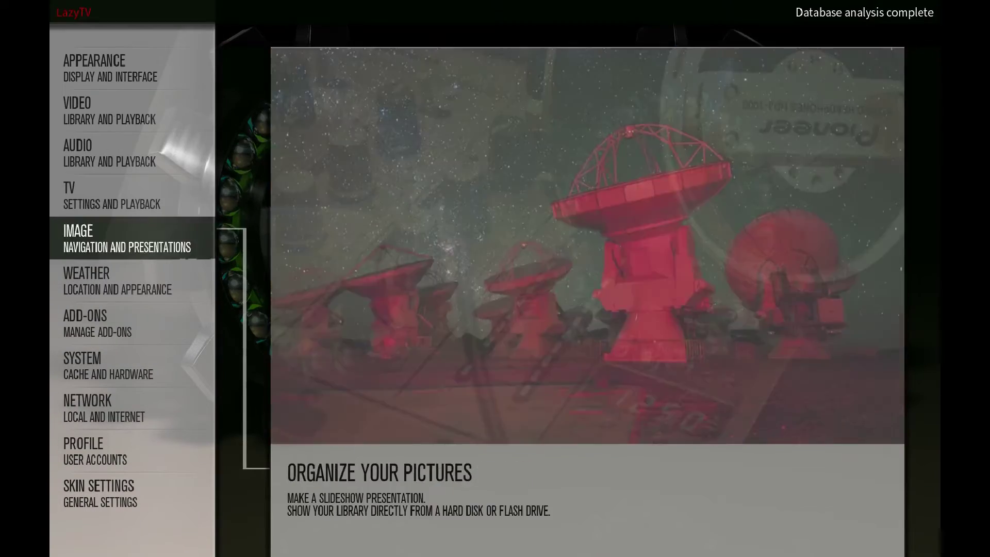
pyautogui.press('Down')
pyautogui.press('Down')
pyautogui.press('Return')
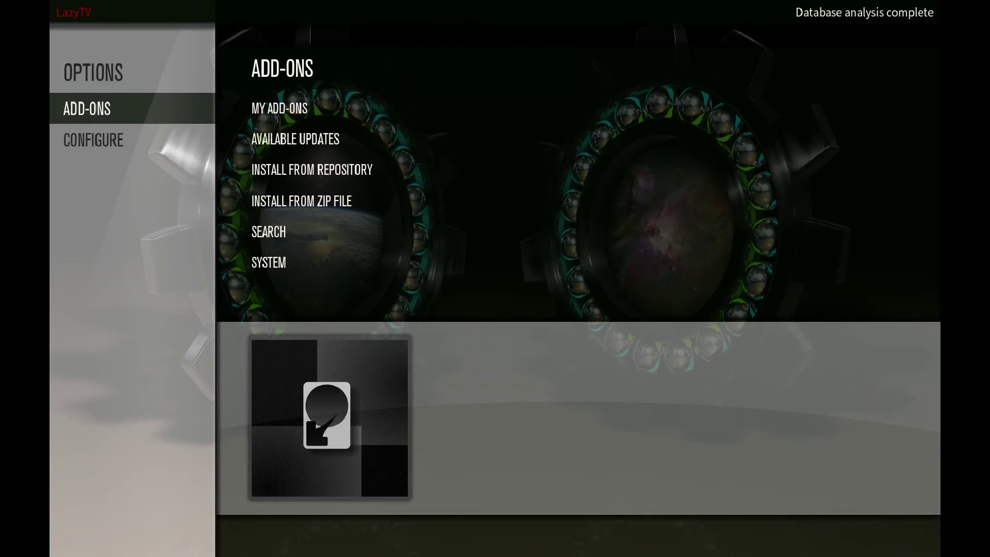
# Step: Choose to install add-ons from a repository
pyautogui.press('Right')
pyautogui.press('Down')
pyautogui.press('Down')
pyautogui.press('Return')
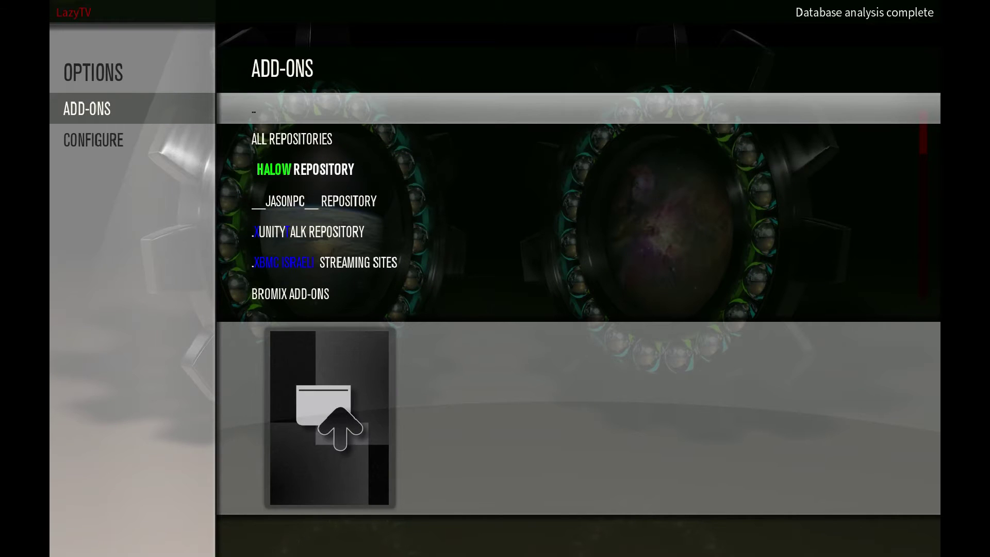
# Step: Open the general add-on repository further down the list that offers language, music, program and screensaver categories
pyautogui.press('Down')
pyautogui.press('Down')
pyautogui.press('Down')
pyautogui.press('Down')
pyautogui.press('Down')
pyautogui.press('Down')
pyautogui.press('Down')
pyautogui.press('Down')
pyautogui.press('Down')
pyautogui.press('Down')
pyautogui.press('Down')
pyautogui.press('Down')
pyautogui.press('Down')
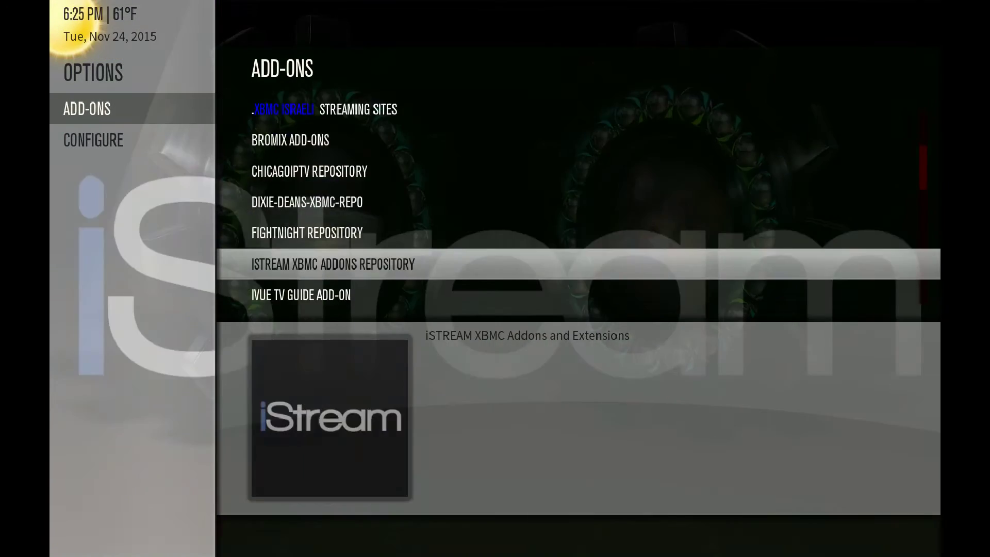
pyautogui.press('Return')
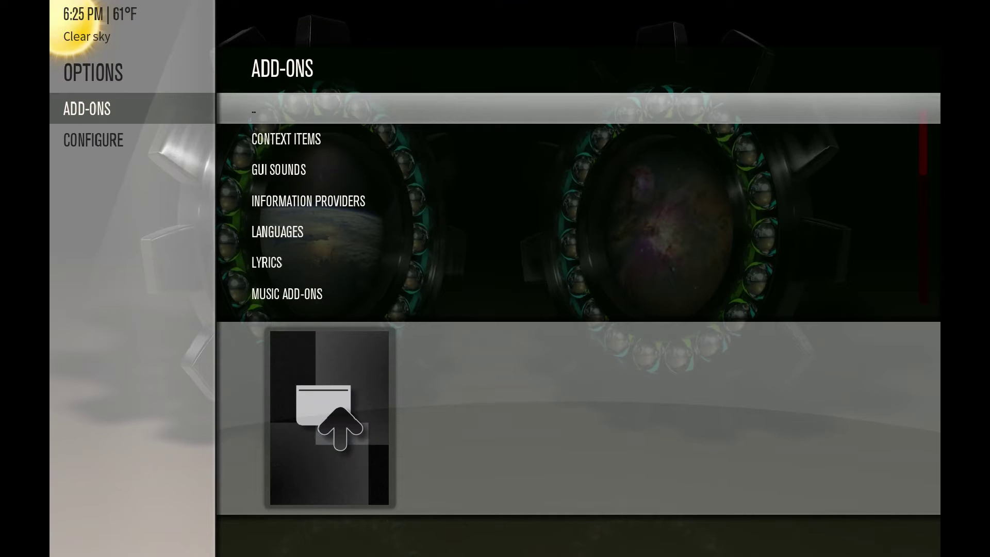
# Step: Open the repository category that lists the available skins
pyautogui.press('Down')
pyautogui.press('Down')
pyautogui.press('Down')
pyautogui.press('Down')
pyautogui.press('Down')
pyautogui.press('Down')
pyautogui.press('Down')
pyautogui.press('Down')
pyautogui.press('Down')
pyautogui.press('Down')
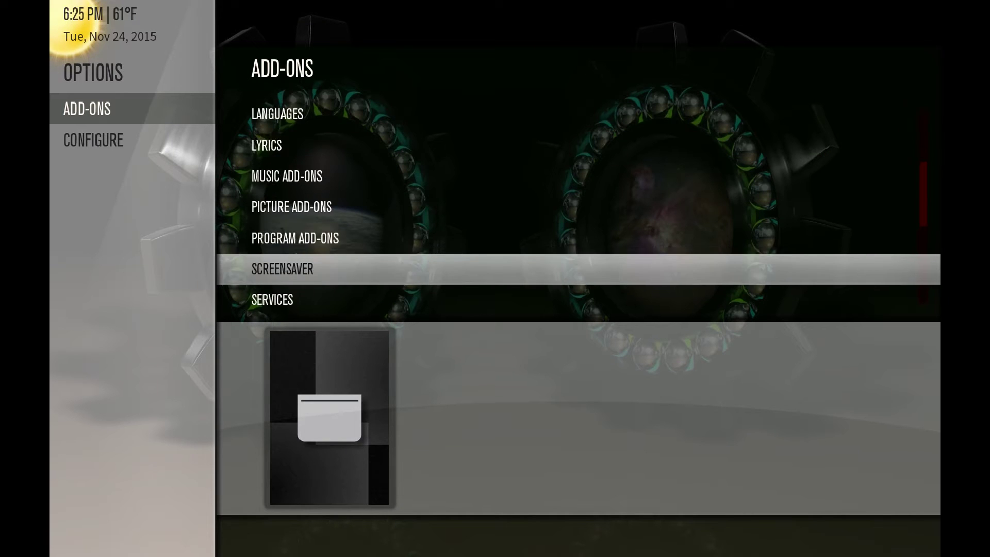
pyautogui.press('Down')
pyautogui.press('Return')
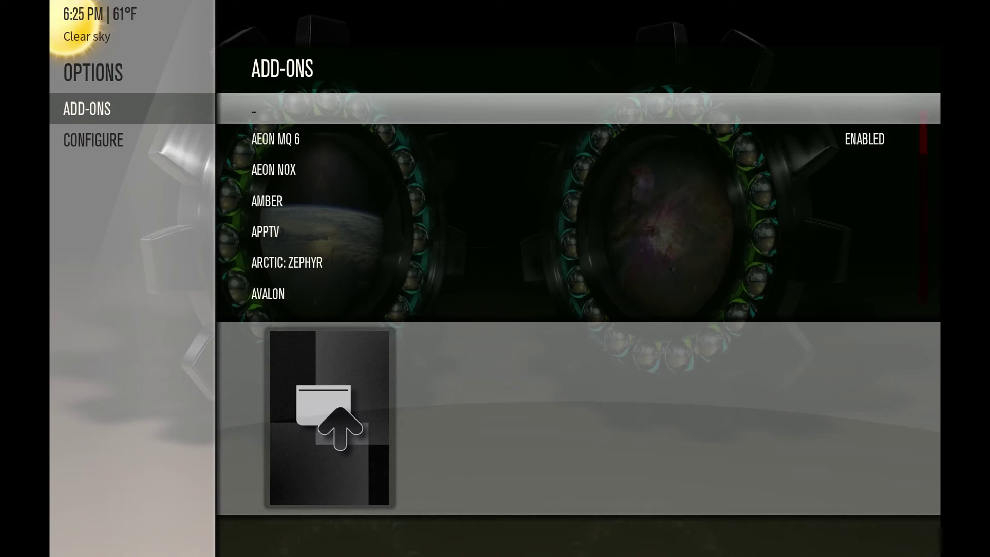
# Step: Look at the descriptions of the Aeon MQ 6 and Aeon Nox skins
pyautogui.press('Down')
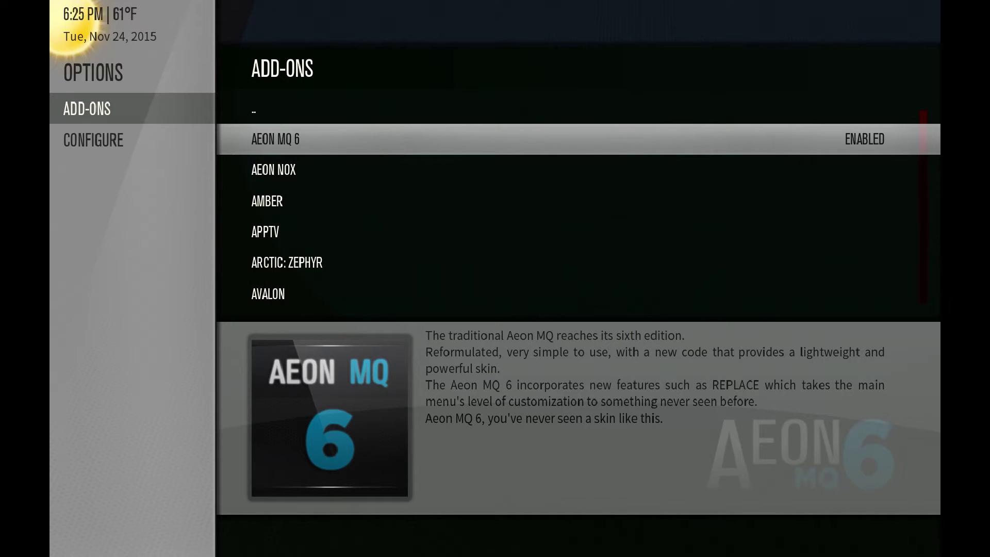
pyautogui.press('Down')
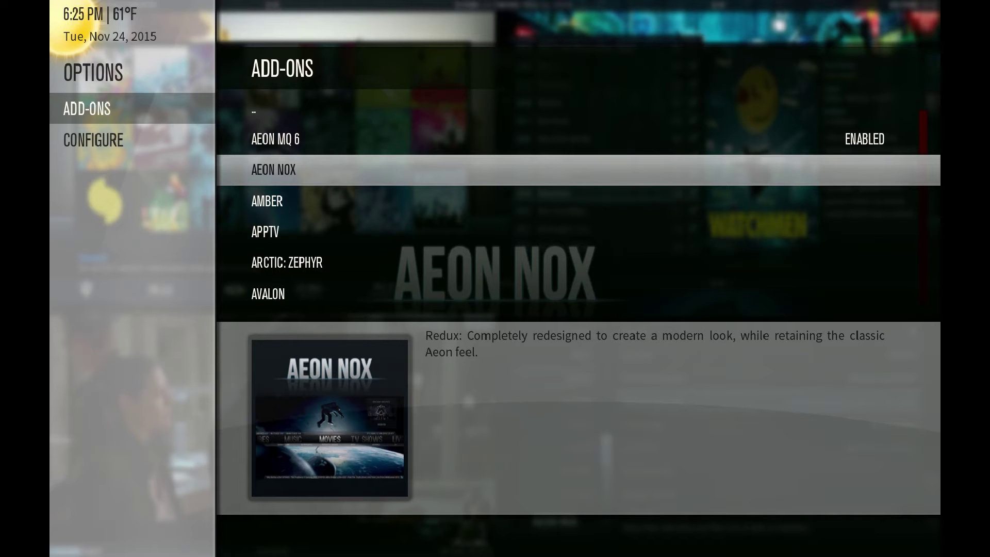
pyautogui.press('Up')
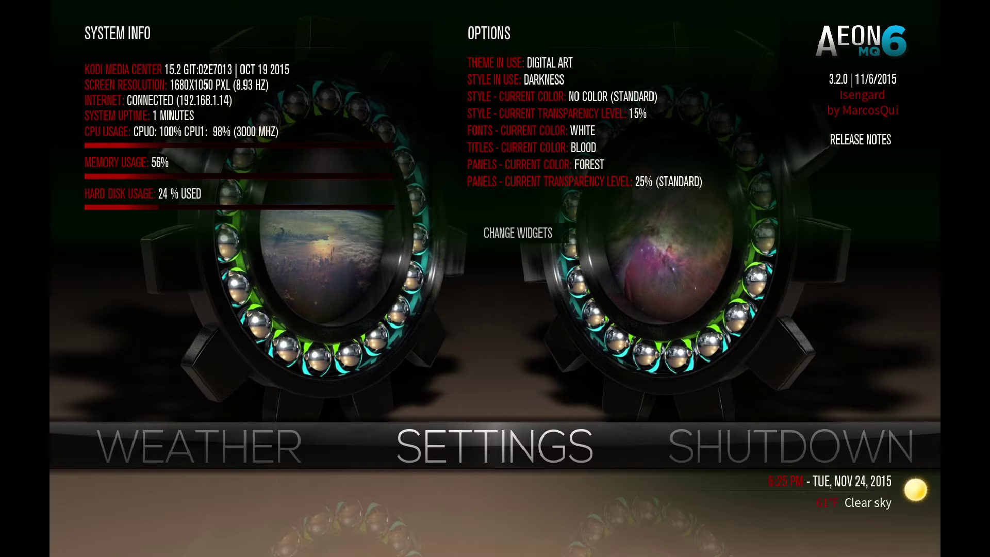
# Step: Open the Aeon MQ 6 skin settings from the home screen and enter the Themes section
pyautogui.press('Down')
pyautogui.press('Right')
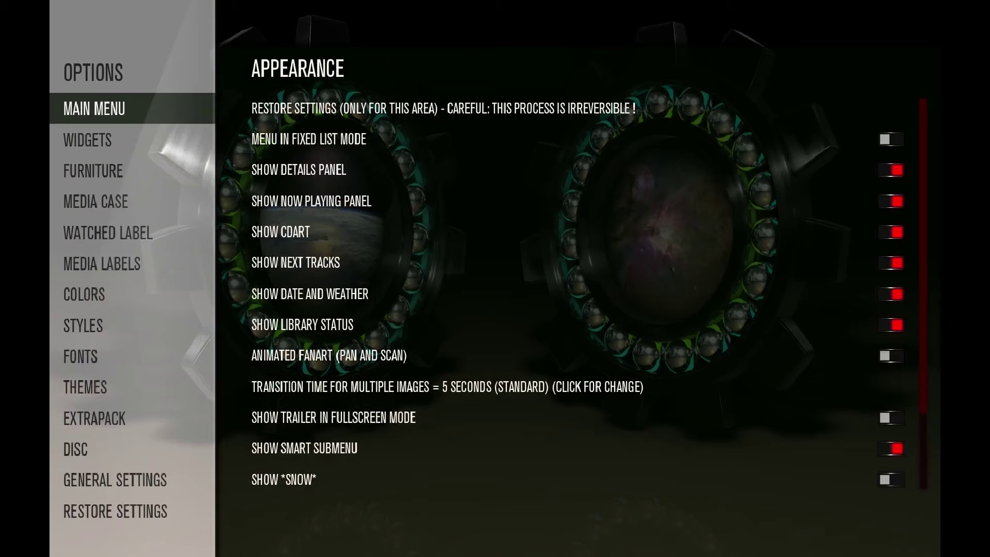
pyautogui.press('Down')
pyautogui.press('Down')
pyautogui.press('Down')
pyautogui.press('Down')
pyautogui.press('Down')
pyautogui.press('Down')
pyautogui.press('Down')
pyautogui.press('Down')
pyautogui.press('Down')
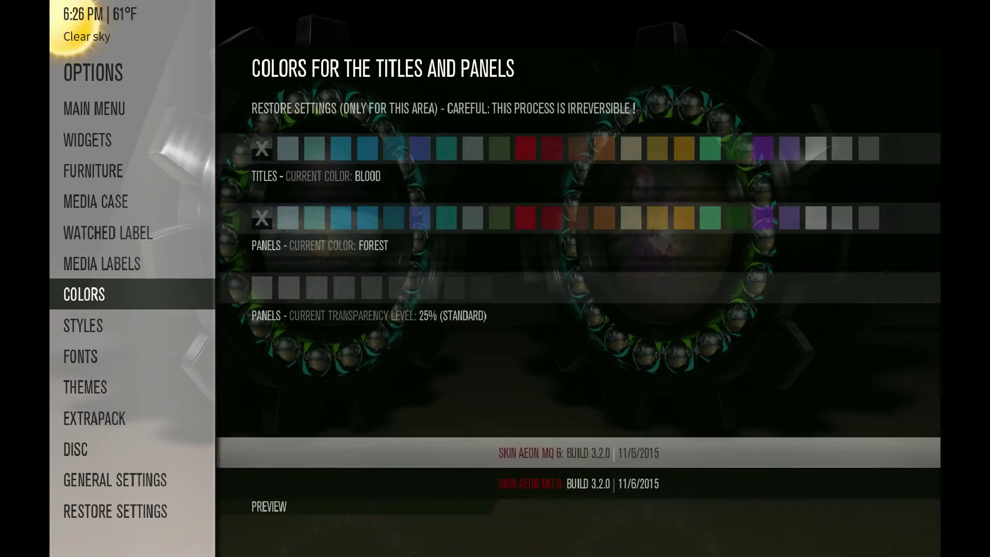
pyautogui.press('Right')
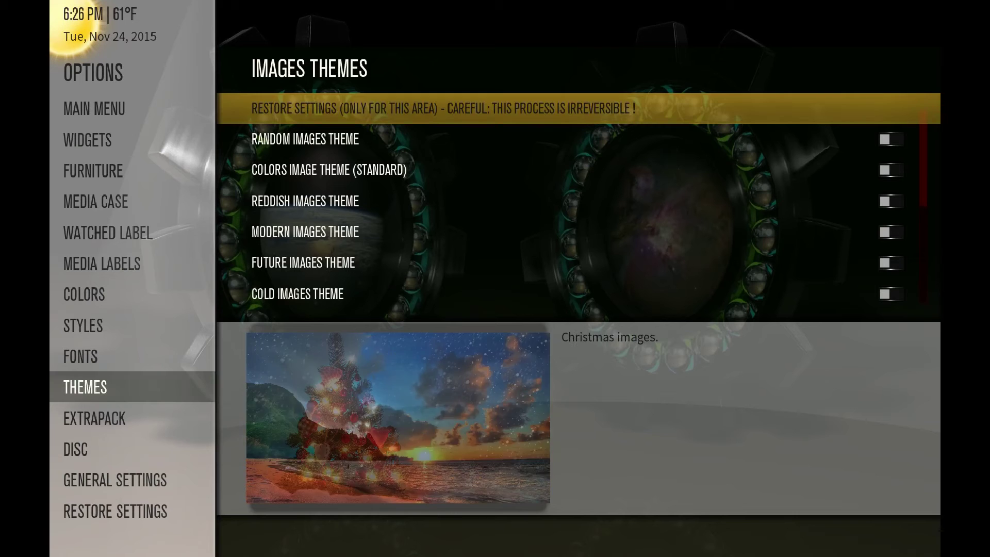
# Step: Examine the previews and descriptions of the image themes, including Warm, Darkness, Cold, Modern and Reddish
pyautogui.press('Down')
pyautogui.press('Down')
pyautogui.press('Down')
pyautogui.press('Down')
pyautogui.press('Down')
pyautogui.press('Down')
pyautogui.press('Down')
pyautogui.press('Down')
pyautogui.press('Down')
pyautogui.press('Down')
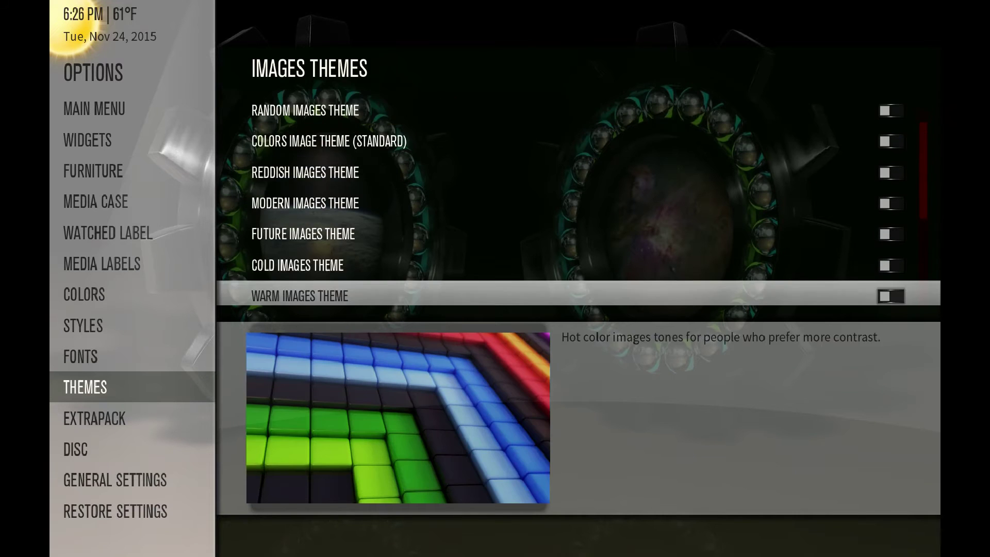
pyautogui.press('Up')
pyautogui.press('Up')
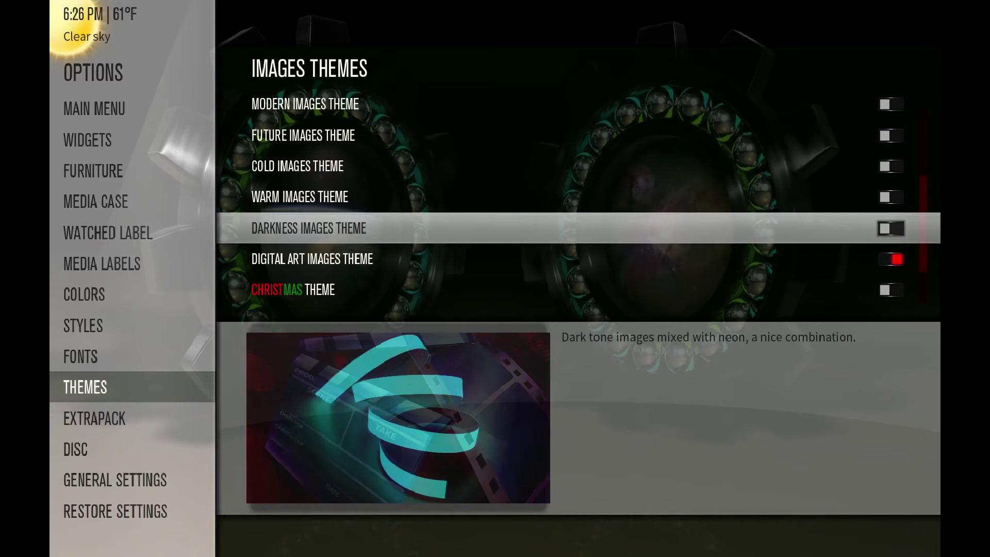
pyautogui.press('Up')
pyautogui.press('Up')
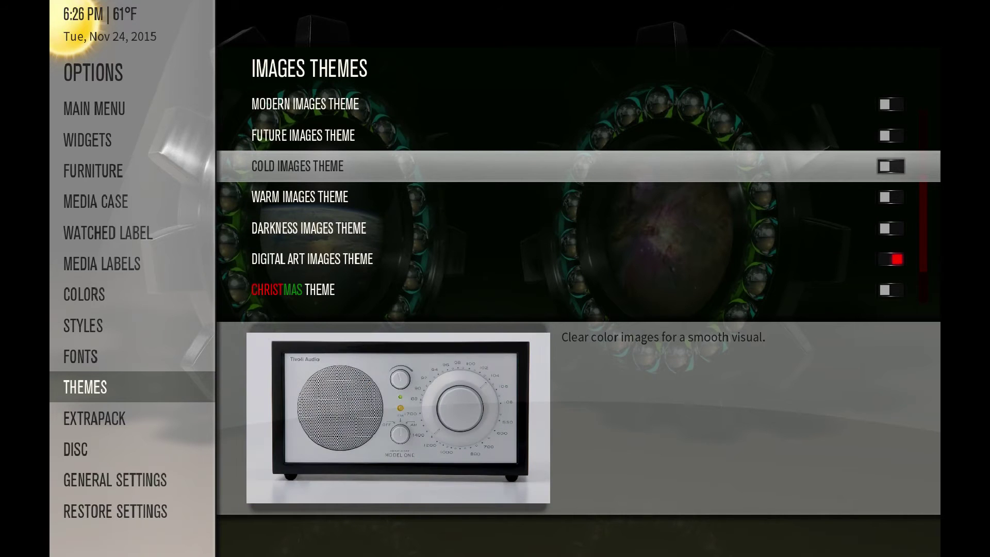
pyautogui.press('Up')
pyautogui.press('Up')
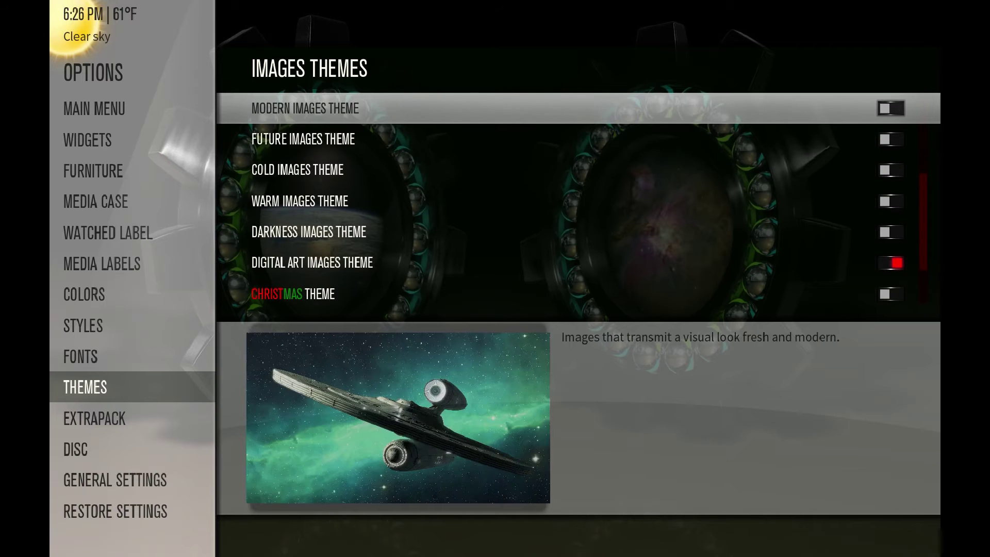
pyautogui.press('Up')
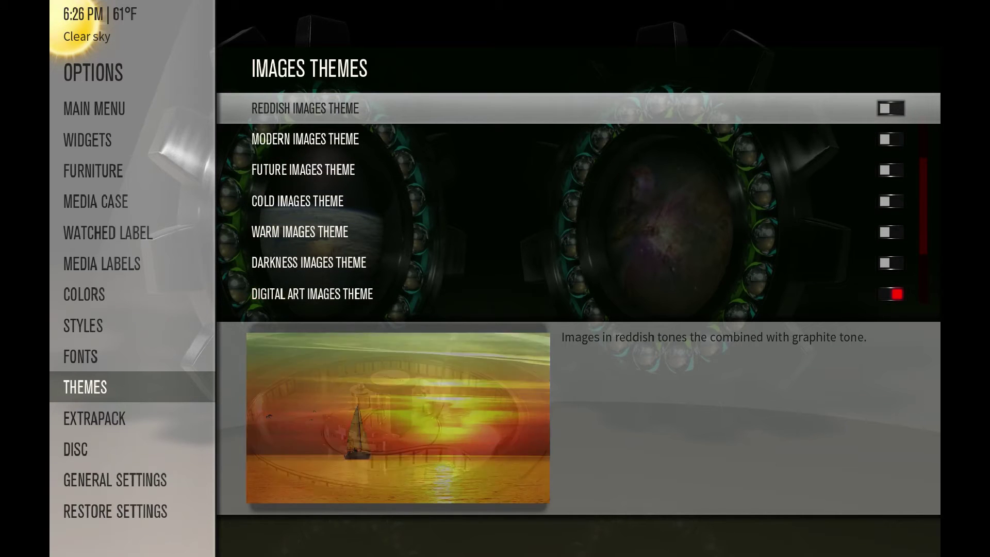
pyautogui.press('Down')
pyautogui.press('Down')
pyautogui.press('Down')
pyautogui.press('Down')
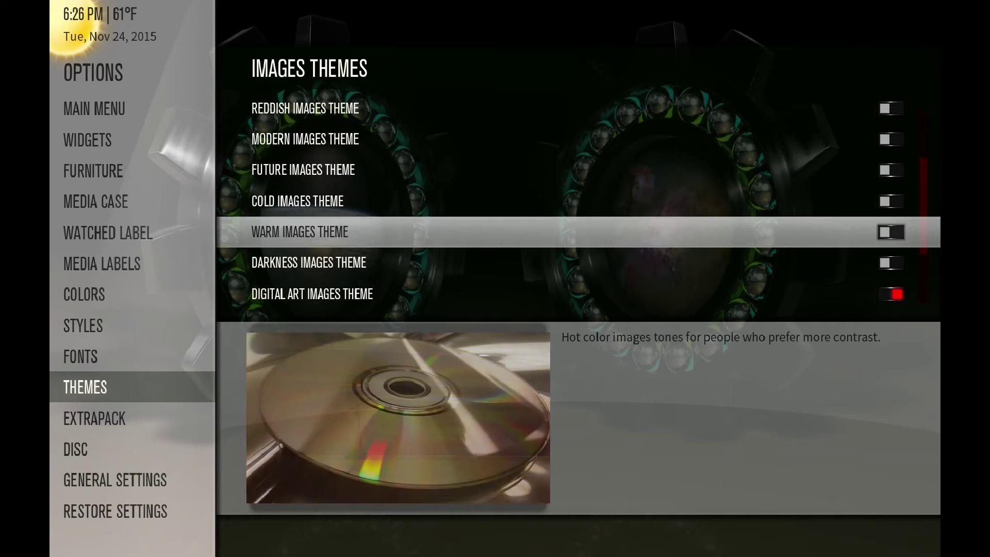
# Step: Check the Extrapack section and the description of its option to get or update the package
pyautogui.press('Left')
pyautogui.press('Down')
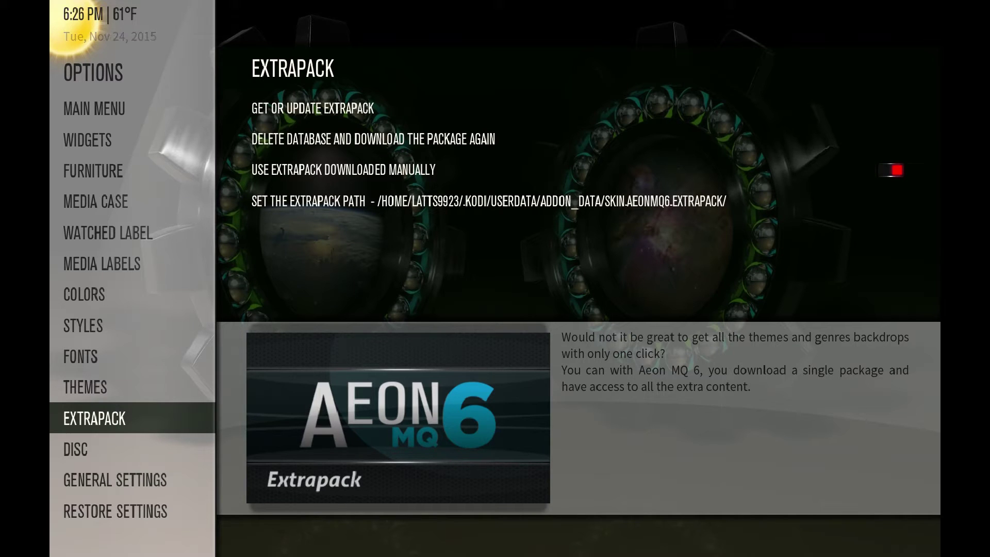
pyautogui.press('Right')
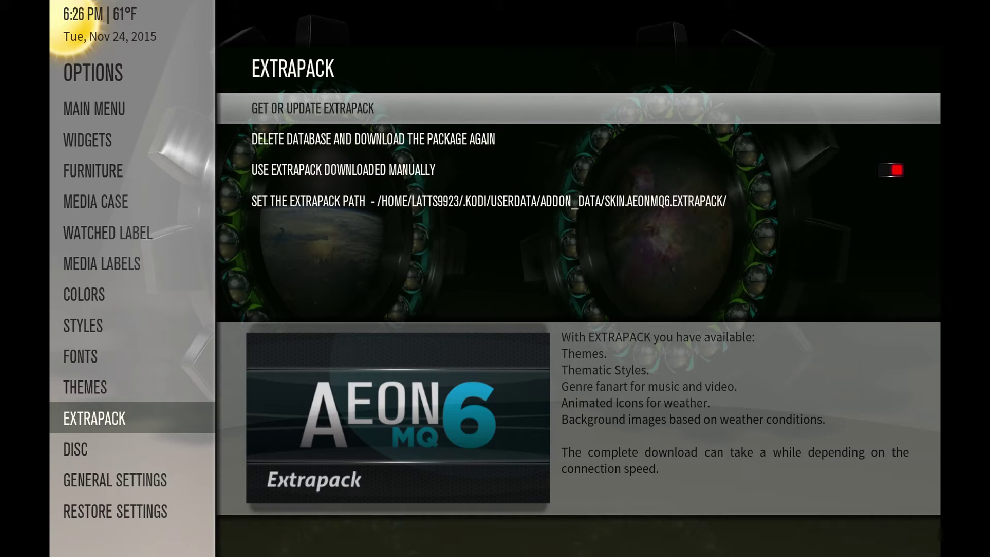
pyautogui.press('Left')
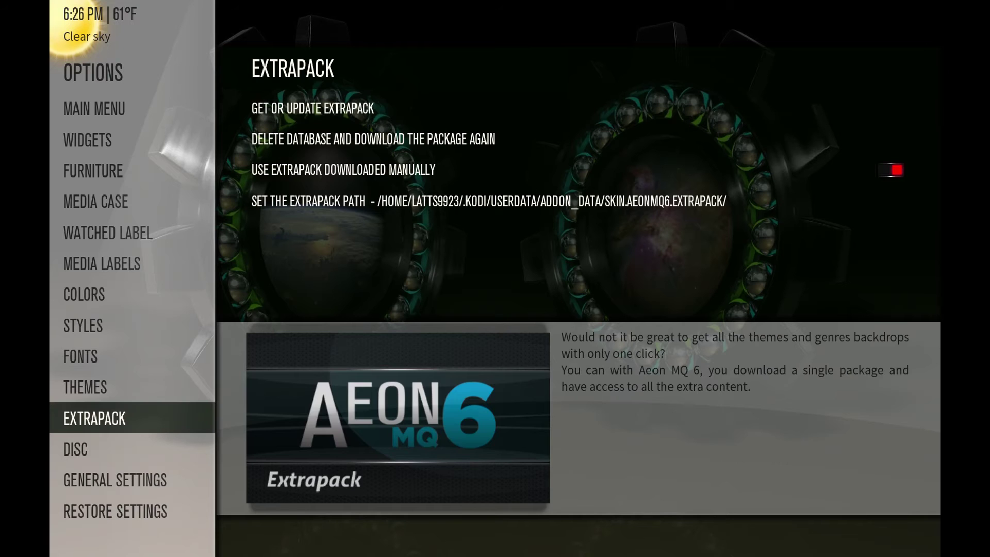
# Step: Return to the Themes section and review the image themes from Modern through My Theme to the standard Colors theme
pyautogui.press('Up')
pyautogui.press('Right')
pyautogui.press('Up')
pyautogui.press('Up')
pyautogui.press('Up')
pyautogui.press('Up')
pyautogui.press('Up')
pyautogui.press('Up')
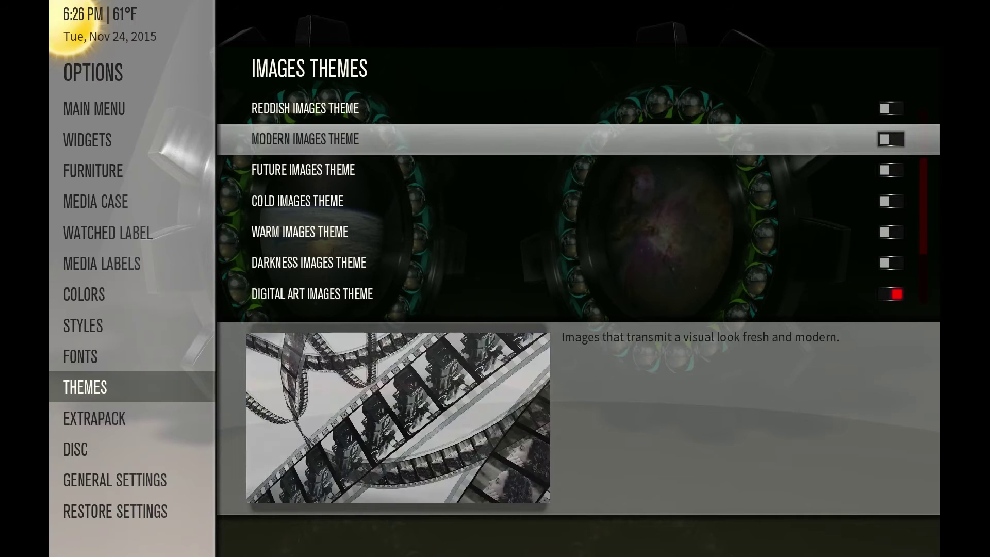
pyautogui.press('Up')
pyautogui.press('Up')
pyautogui.press('Up')
pyautogui.press('Down')
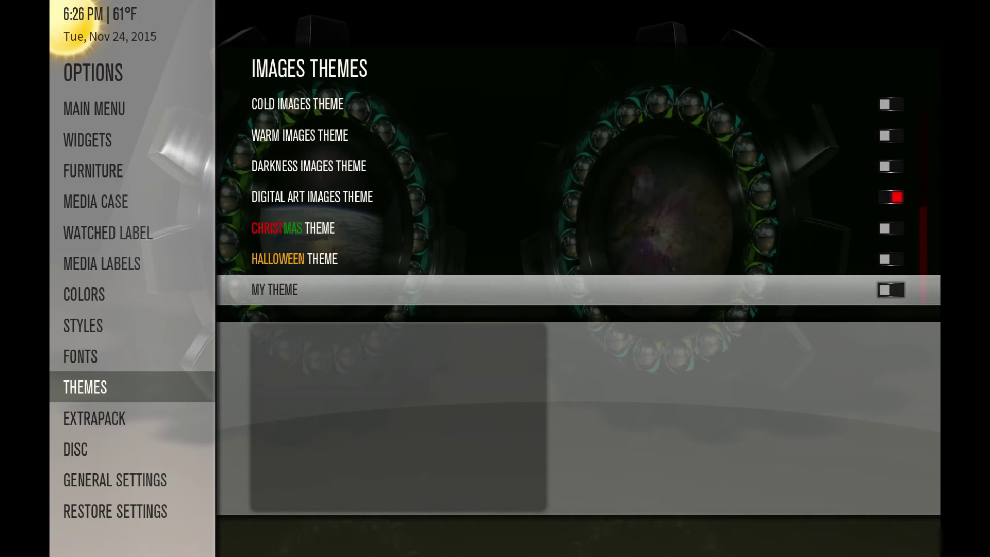
pyautogui.press('Down')
pyautogui.press('Down')
pyautogui.press('Down')
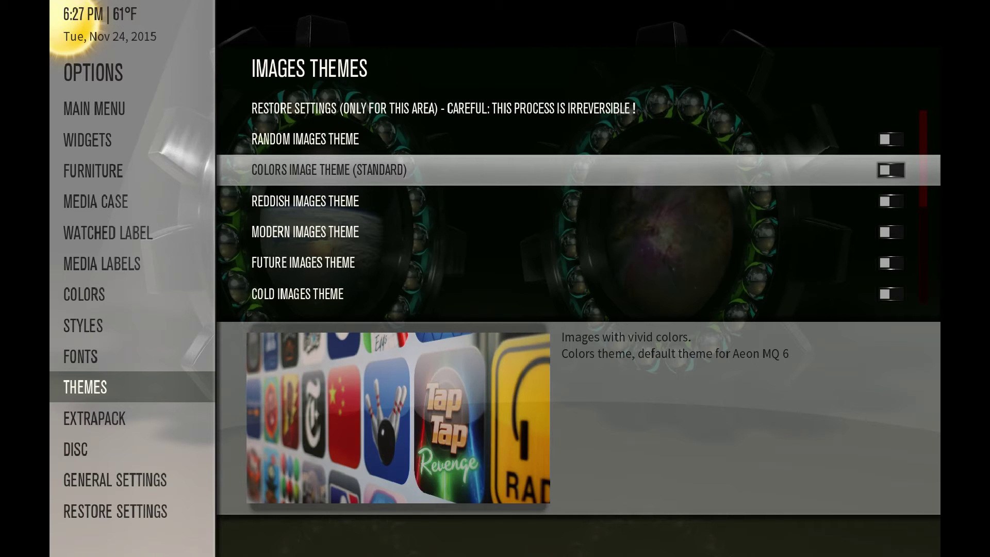
# Step: Leave the Themes section and go to the Main Menu section of the skin settings
pyautogui.press('Left')
pyautogui.press('Up')
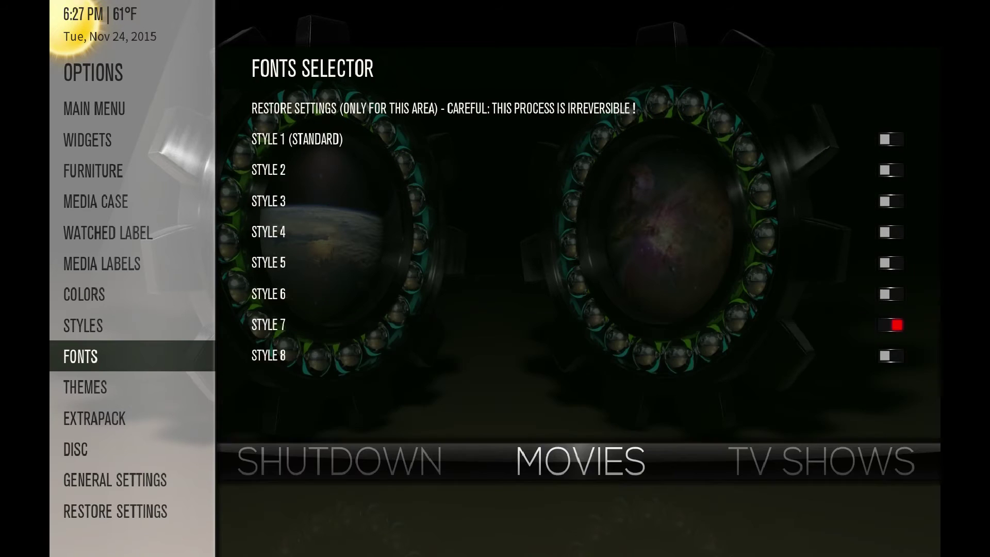
pyautogui.press('Up')
pyautogui.press('Up')
pyautogui.press('Up')
pyautogui.press('Up')
pyautogui.press('Up')
pyautogui.press('Up')
pyautogui.press('Up')
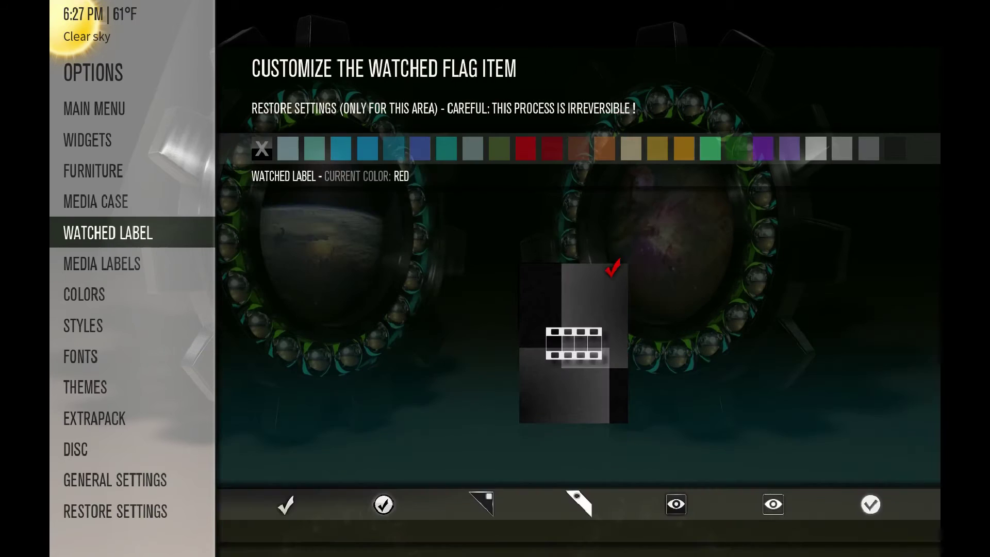
pyautogui.press('Up')
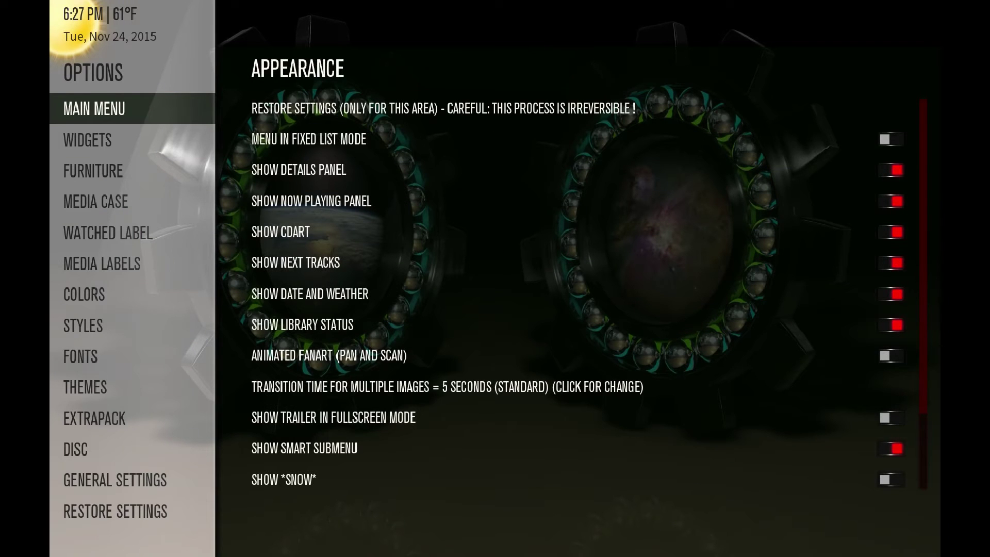
# Step: Turn on the Show Halloween effect in the main menu's appearance options
pyautogui.press('Right')
pyautogui.press('Up')
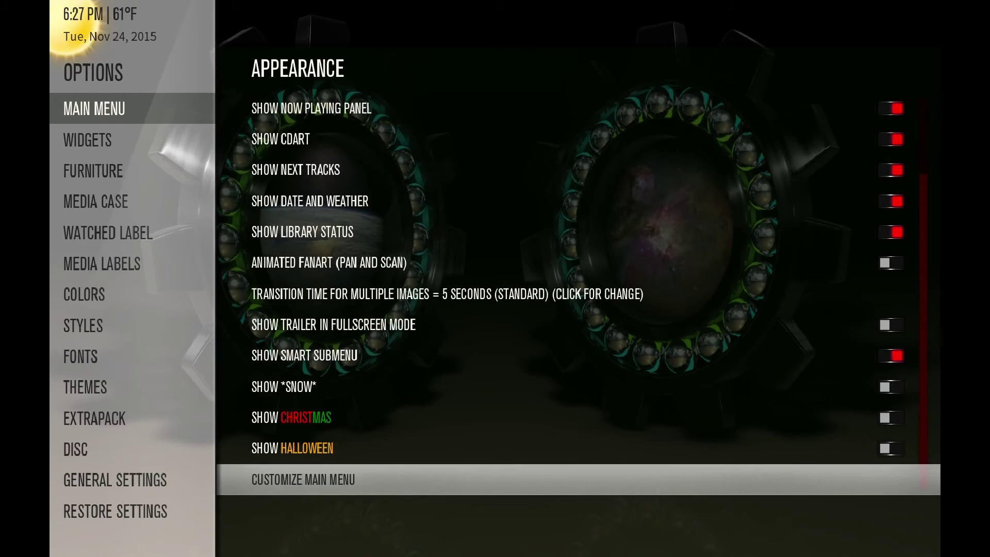
pyautogui.press('Up')
pyautogui.press('Up')
pyautogui.press('Up')
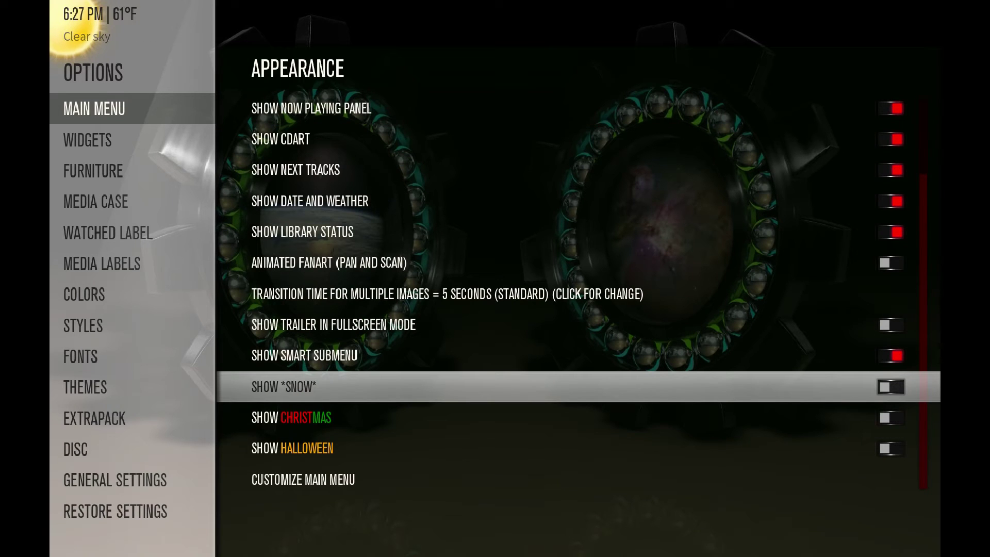
pyautogui.press('Down')
pyautogui.press('Down')
pyautogui.press('Up')
pyautogui.press('Up')
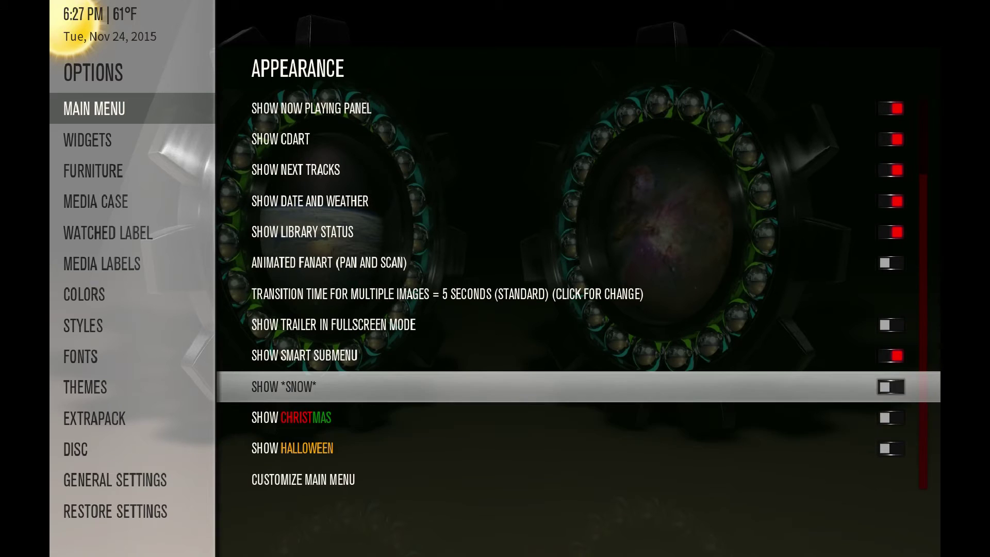
pyautogui.press('Down')
pyautogui.press('Down')
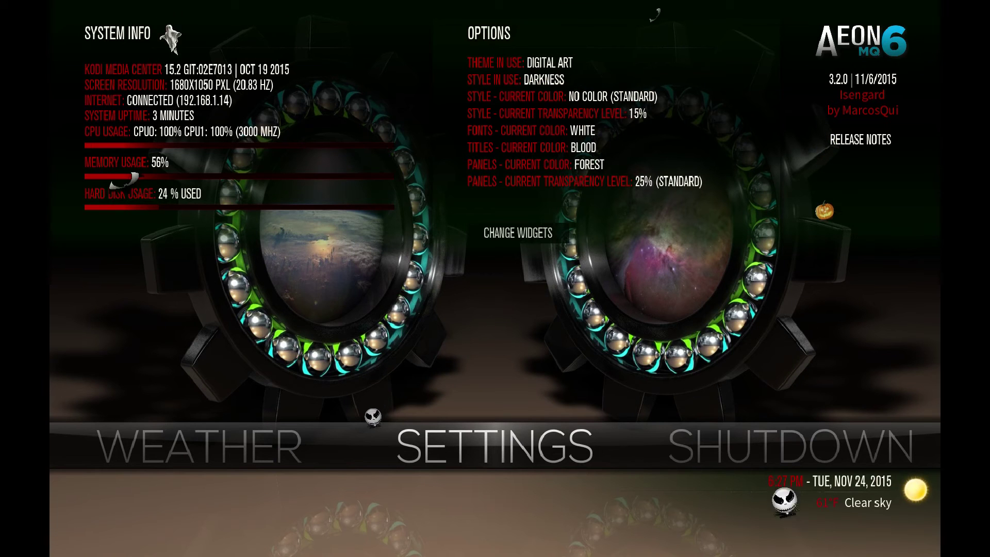
# Step: Open the skin settings and go to the Themes section
pyautogui.press('Down')
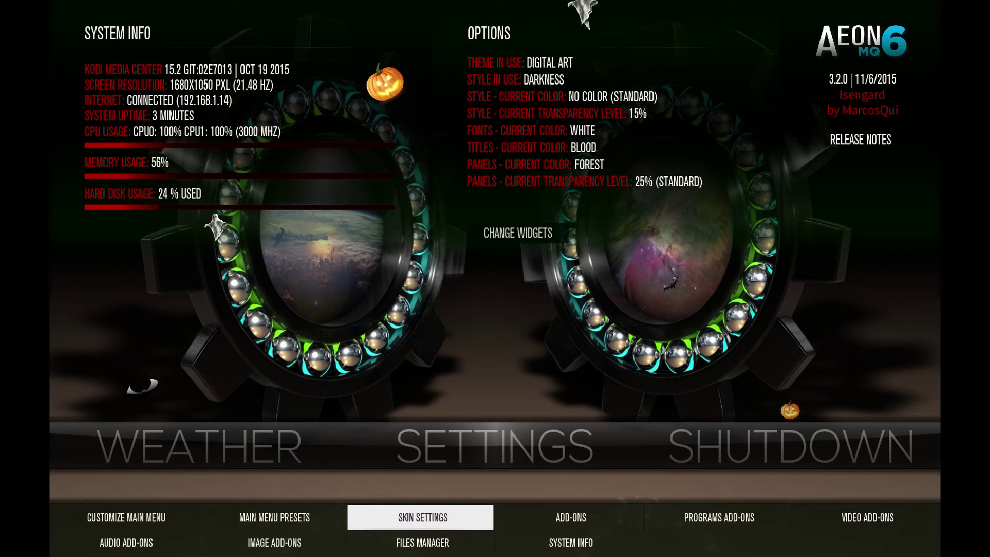
pyautogui.press('Return')
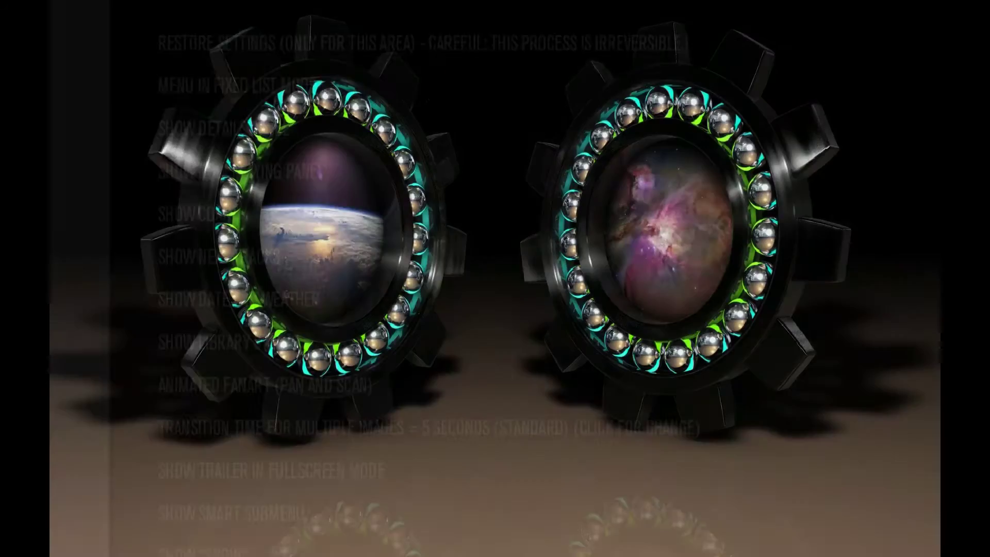
pyautogui.press('Down')
pyautogui.press('Down')
pyautogui.press('Down')
pyautogui.press('Down')
pyautogui.press('Down')
pyautogui.press('Down')
pyautogui.press('Down')
pyautogui.press('Down')
pyautogui.press('Down')
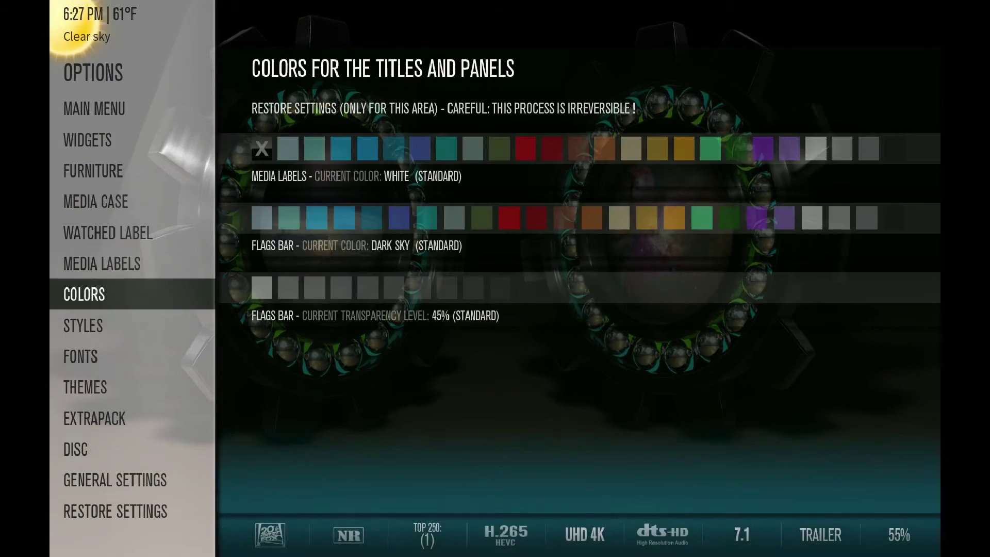
# Step: Turn on the Halloween theme in the images themes and return to the main menu
pyautogui.press('Right')
pyautogui.press('Up')
pyautogui.press('Up')
pyautogui.press('Up')
pyautogui.press('Up')
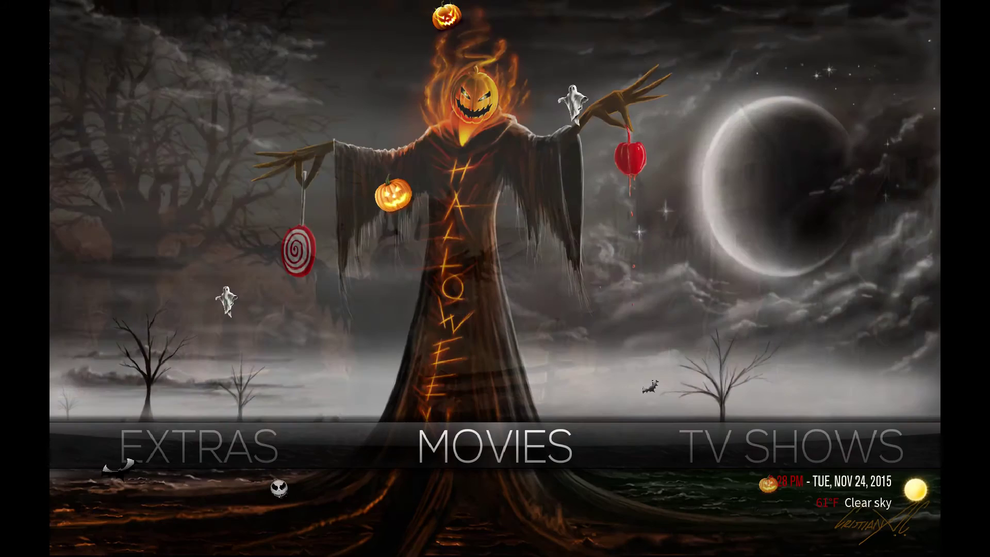
# Step: Browse the main menu from Movies to Concerts and back to Settings to view the Halloween backgrounds
pyautogui.press('Right')
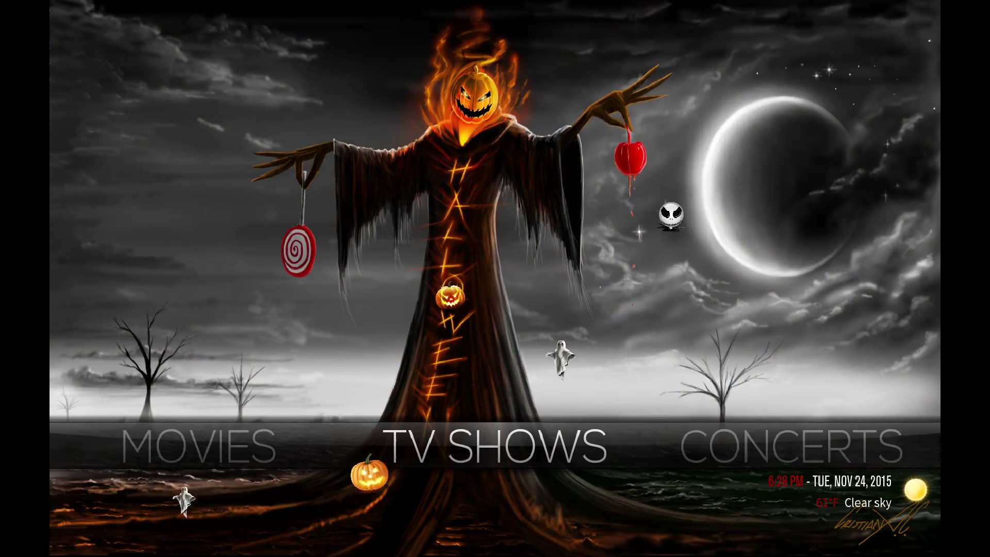
pyautogui.press('Right')
pyautogui.press('Left')
pyautogui.press('Left')
pyautogui.press('Left')
pyautogui.press('Left')
pyautogui.press('Left')
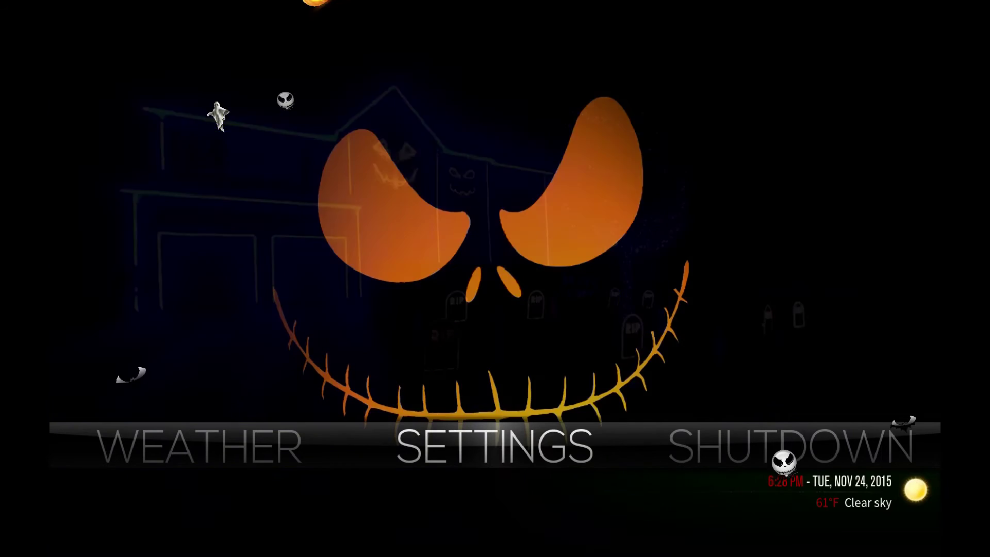
# Step: Open the skin settings and go to the Styles section
pyautogui.press('Down')
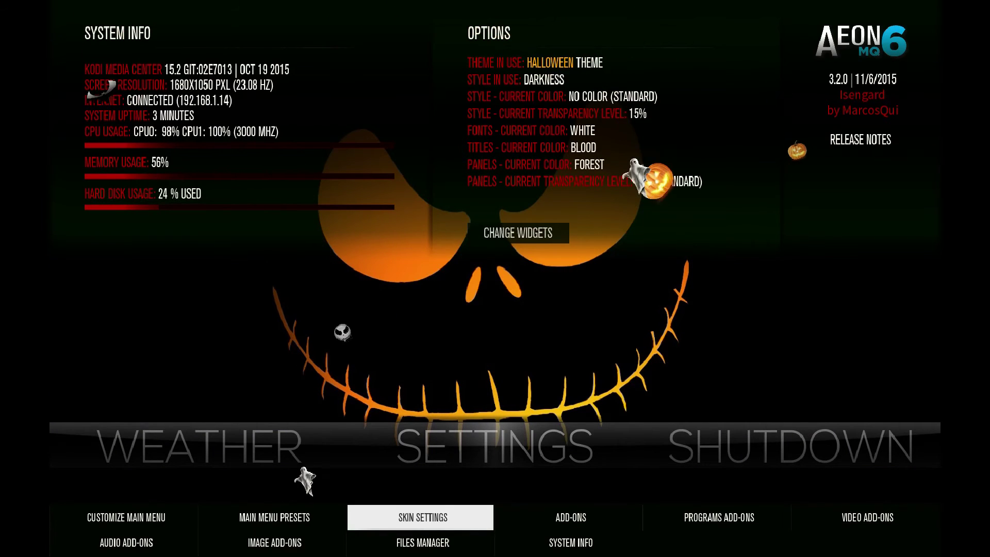
pyautogui.press('Return')
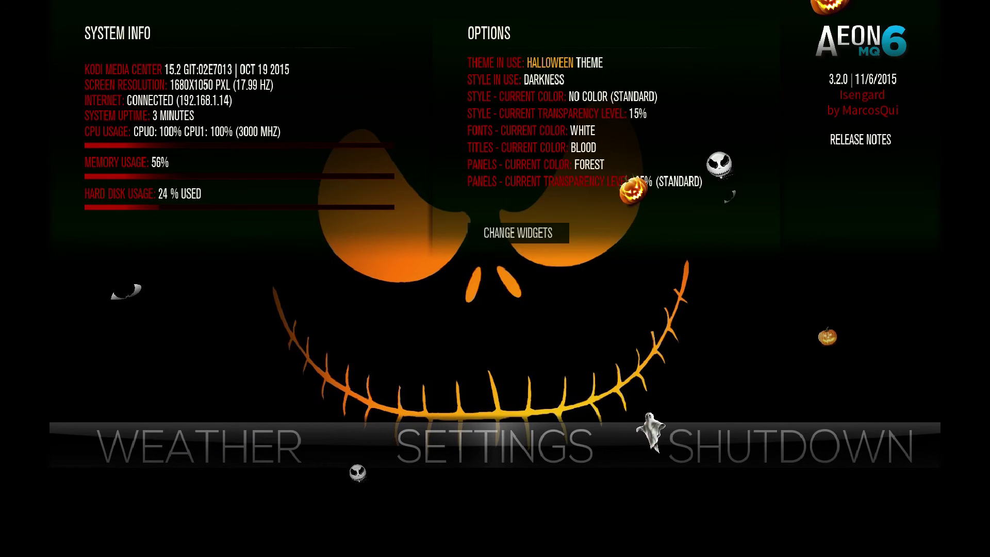
pyautogui.press('Up')
pyautogui.press('Up')
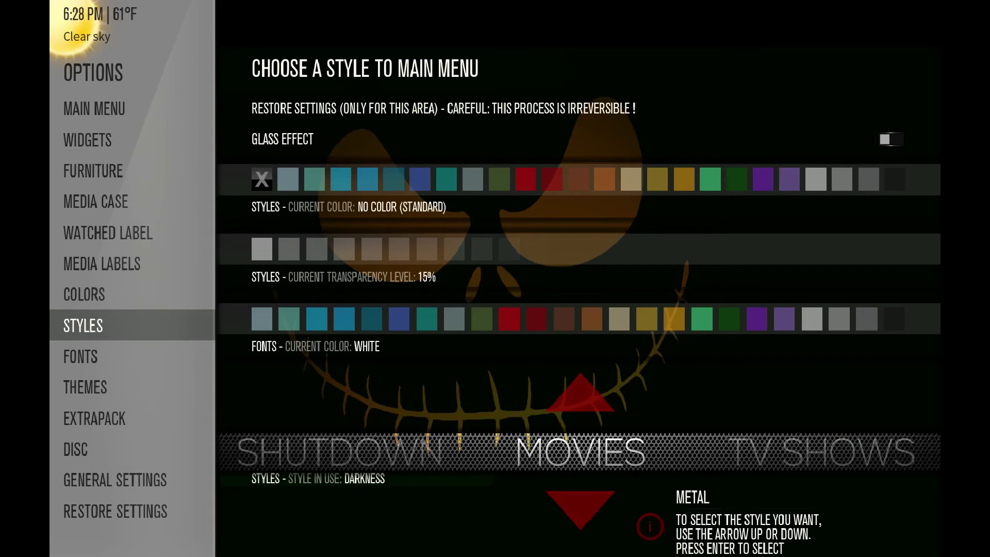
# Step: Go through the main menu styles past Metal, Aeon Classic, Aluminium and Dead Star and apply the Halloween style with the glowing eyes
pyautogui.press('Down')
pyautogui.press('Down')
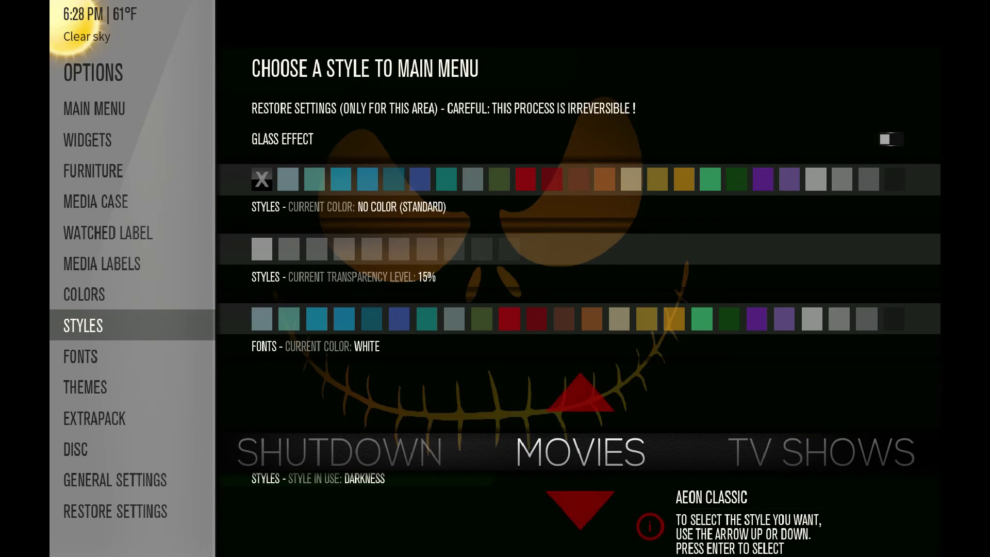
pyautogui.press('Down')
pyautogui.press('Down')
pyautogui.press('Down')
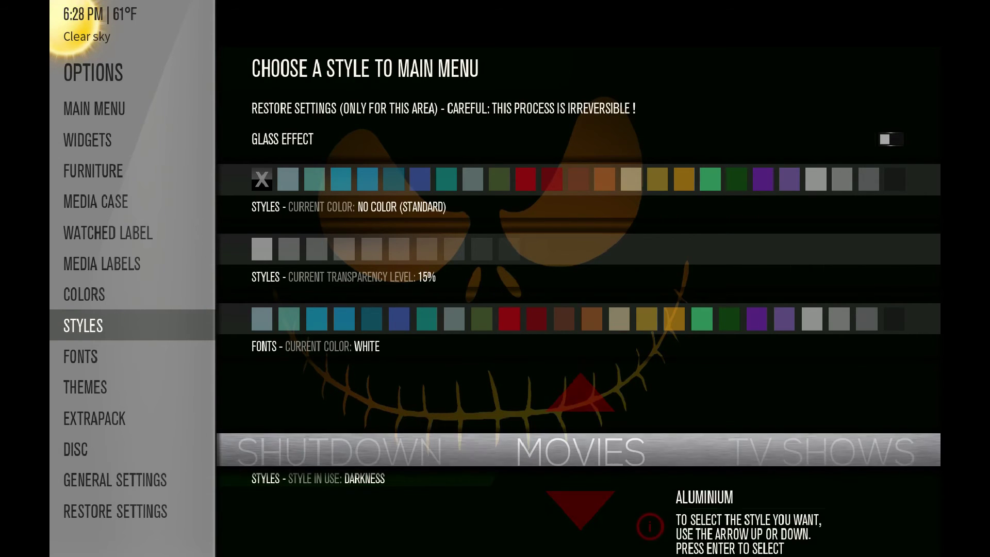
pyautogui.press('Down')
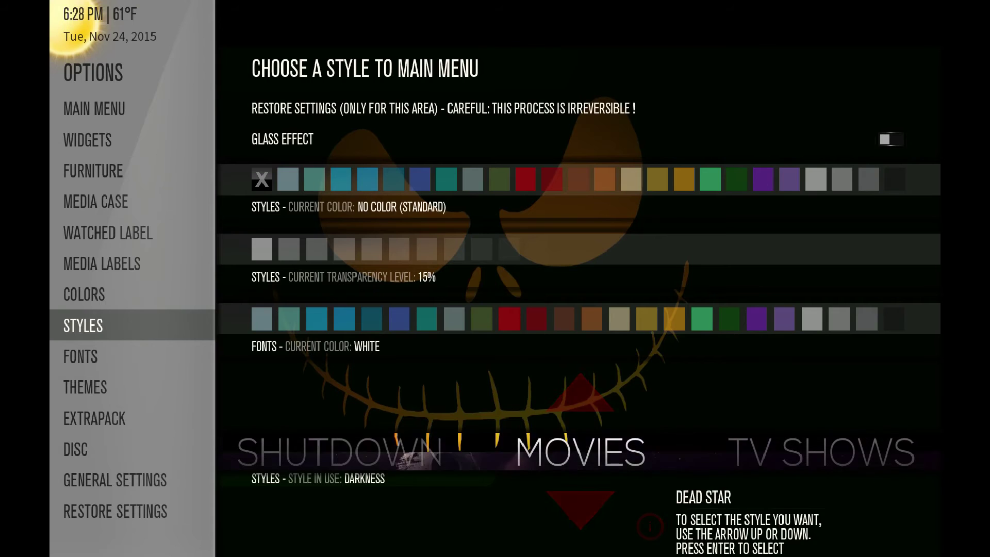
pyautogui.press('Down')
pyautogui.press('Down')
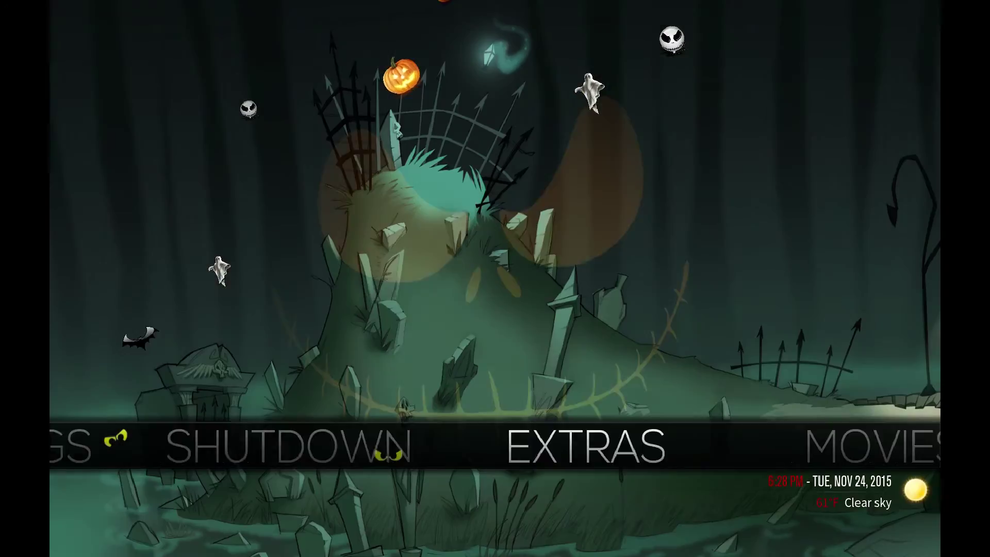
# Step: Preview the new style on the main menu and reopen the skin settings
pyautogui.press('Right')
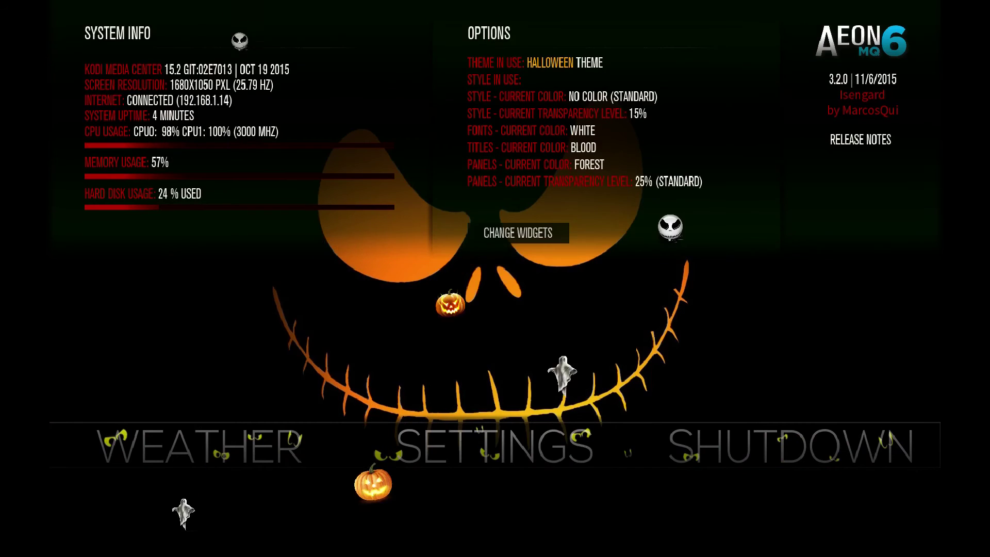
pyautogui.press('Down')
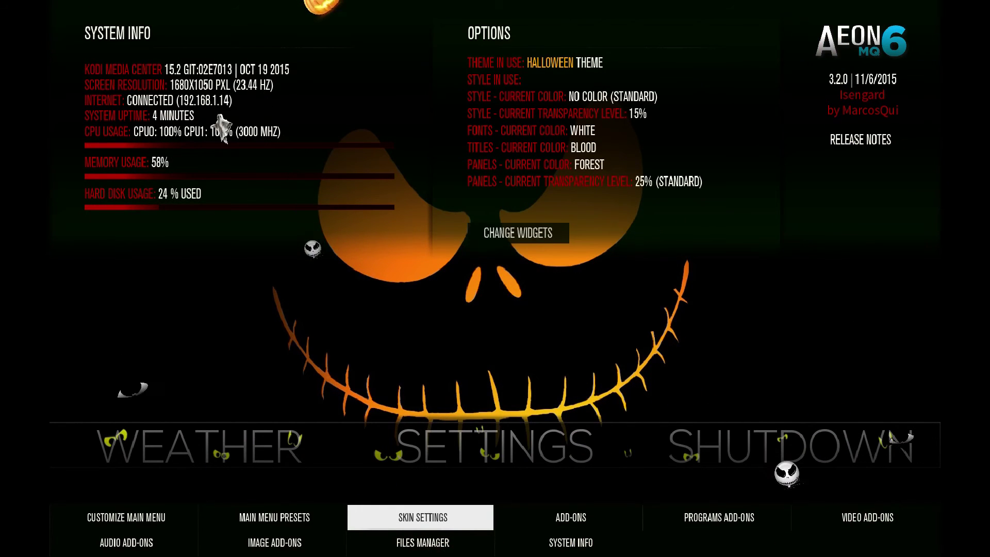
pyautogui.press('Return')
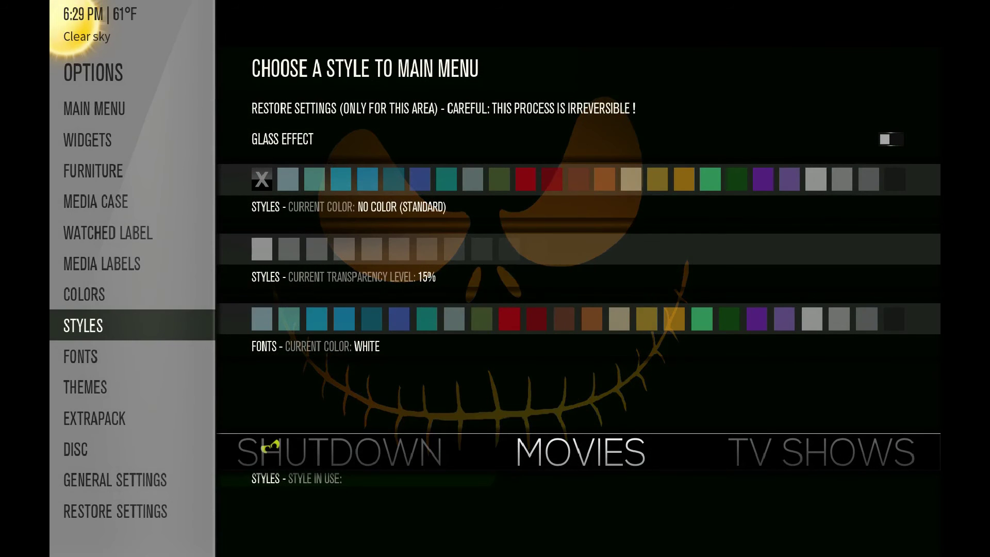
# Step: Go through the main menu styles past Leaves, Sea and Aeon Classic and apply the Christmas style
pyautogui.press('Right')
pyautogui.press('Down')
pyautogui.press('Down')
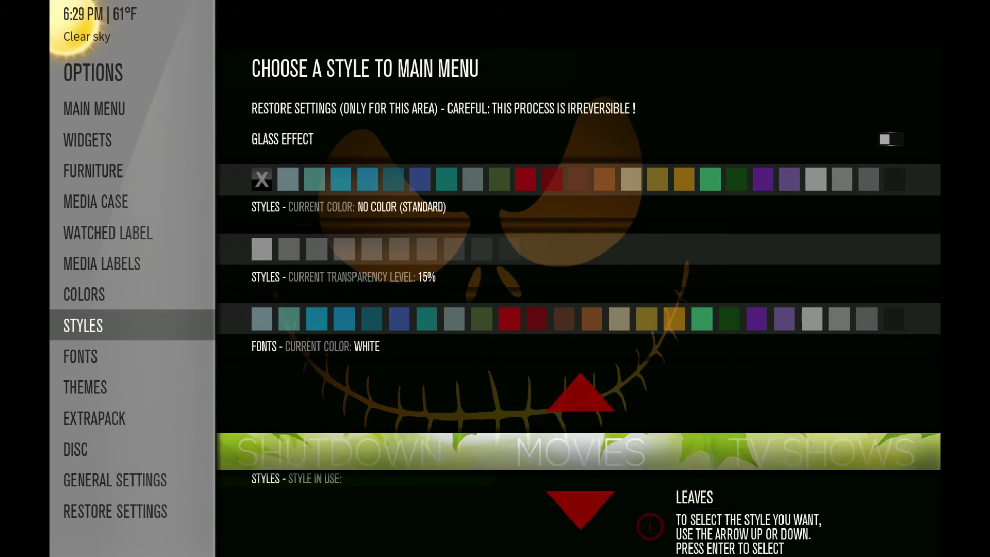
pyautogui.press('Down')
pyautogui.press('Down')
pyautogui.press('Down')
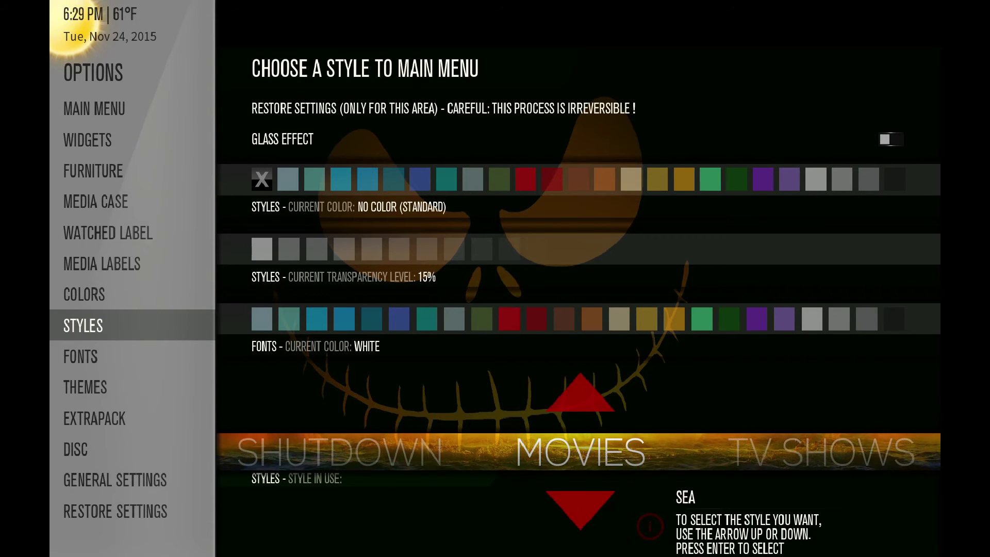
pyautogui.press('Down')
pyautogui.press('Down')
pyautogui.press('Down')
pyautogui.press('Down')
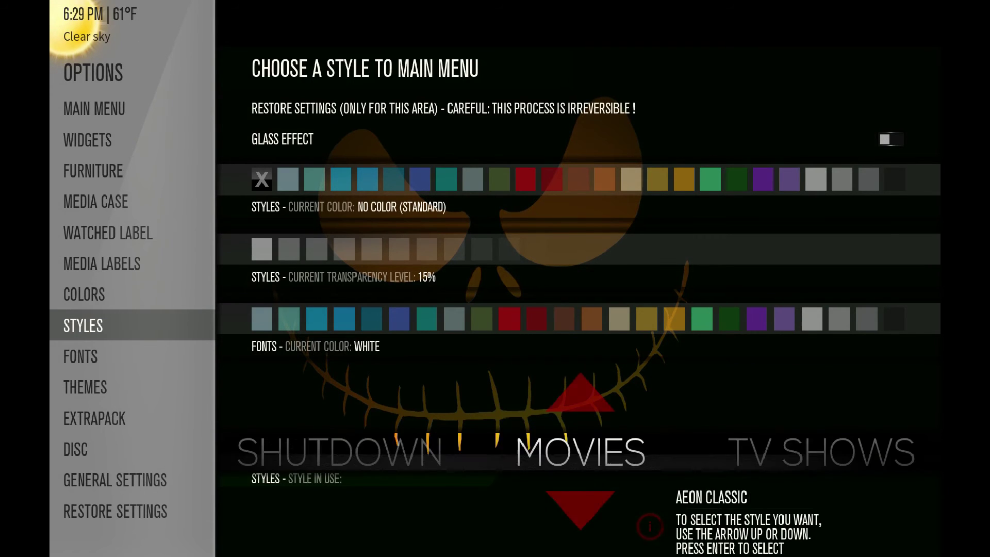
pyautogui.press('Down')
pyautogui.press('Down')
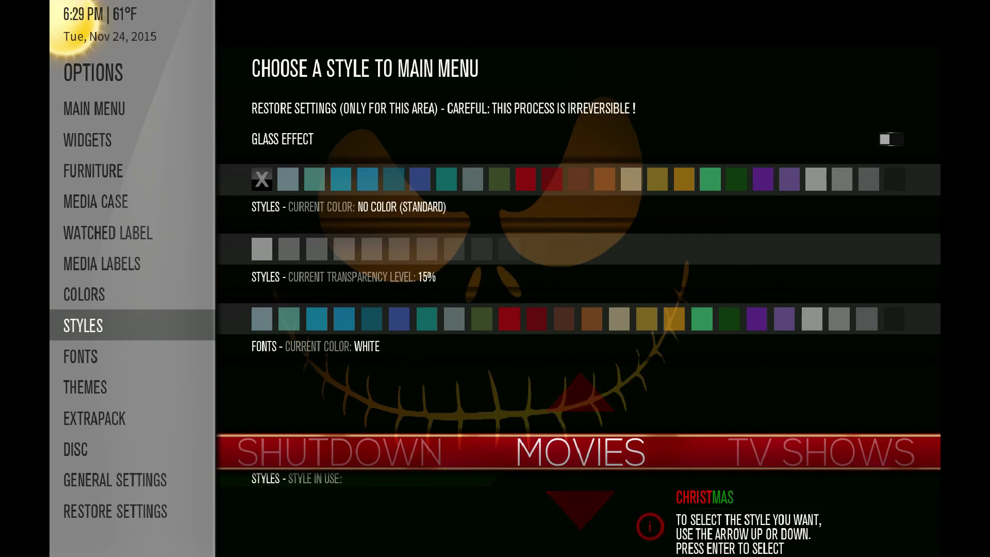
pyautogui.press('Return')
# Step: Go to the Themes section and turn on the Christmas theme
pyautogui.press('Down')
pyautogui.press('Down')
pyautogui.press('Right')
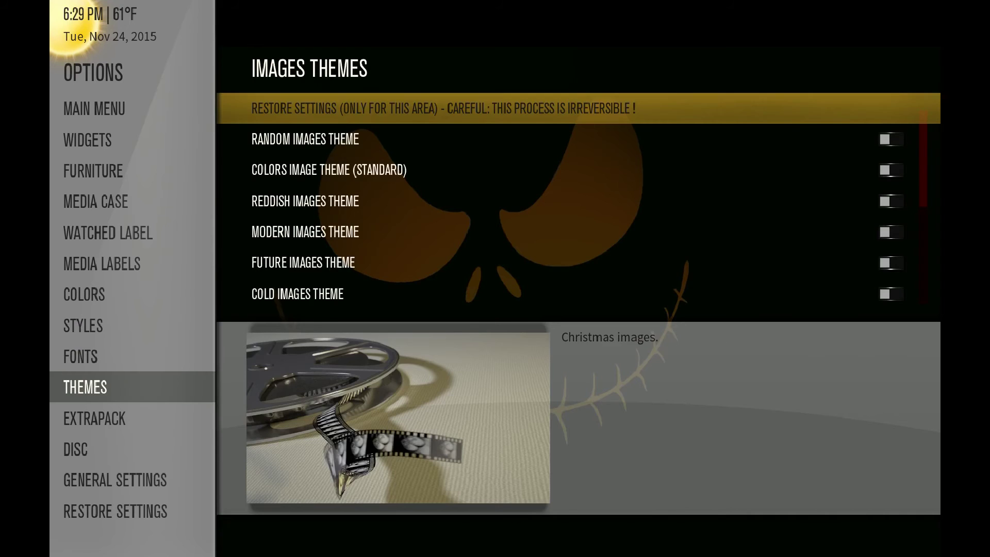
pyautogui.press('Up')
pyautogui.press('Up')
pyautogui.press('Up')
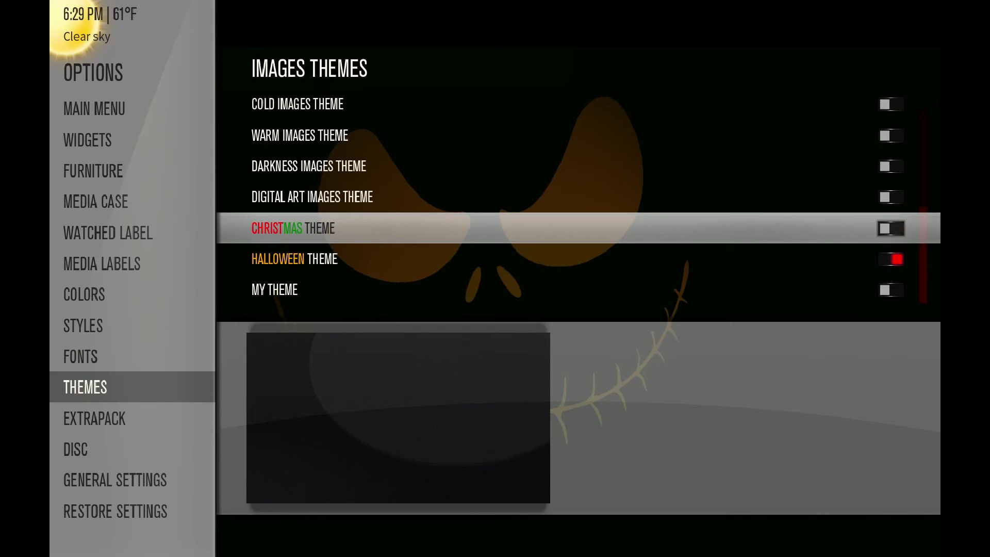
pyautogui.press('Return')
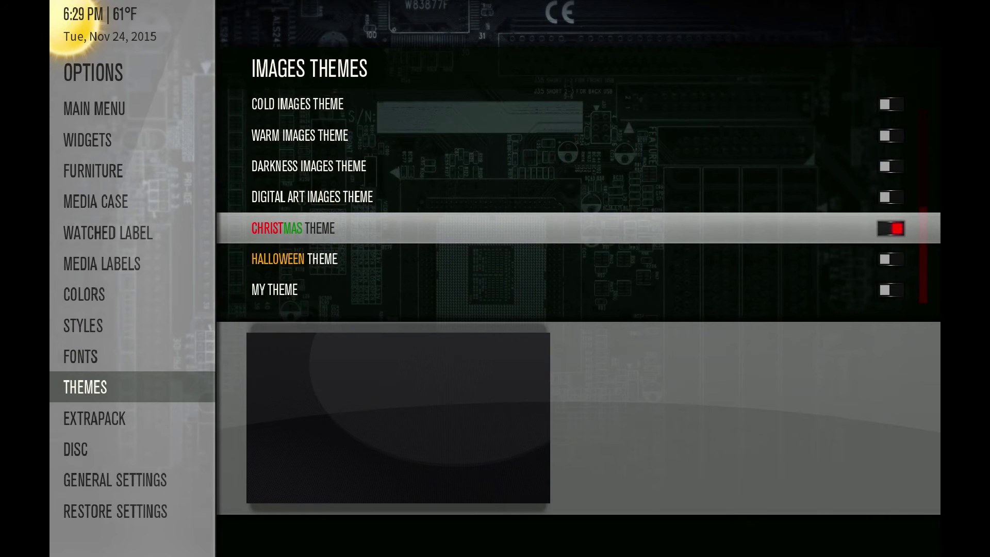
# Step: Leave the images themes and go up to the Main Menu section of the skin settings
pyautogui.press('Left')
pyautogui.press('Up')
pyautogui.press('Up')
pyautogui.press('Up')
pyautogui.press('Up')
pyautogui.press('Up')
pyautogui.press('Up')
pyautogui.press('Up')
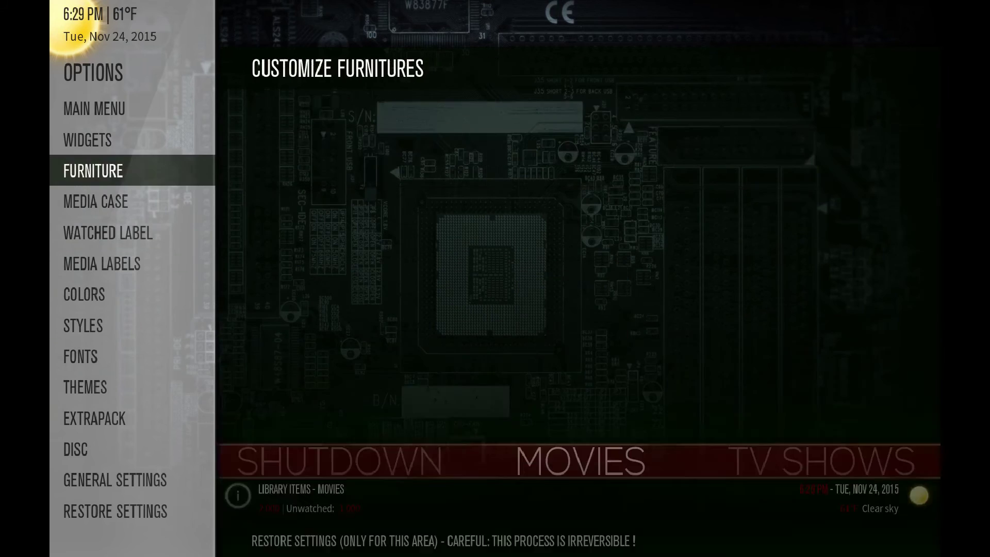
pyautogui.press('Up')
pyautogui.press('Up')
# Step: Switch the main menu's appearance options from Show Halloween to Show Christmas and Show Snow
pyautogui.press('Right')
pyautogui.press('Up')
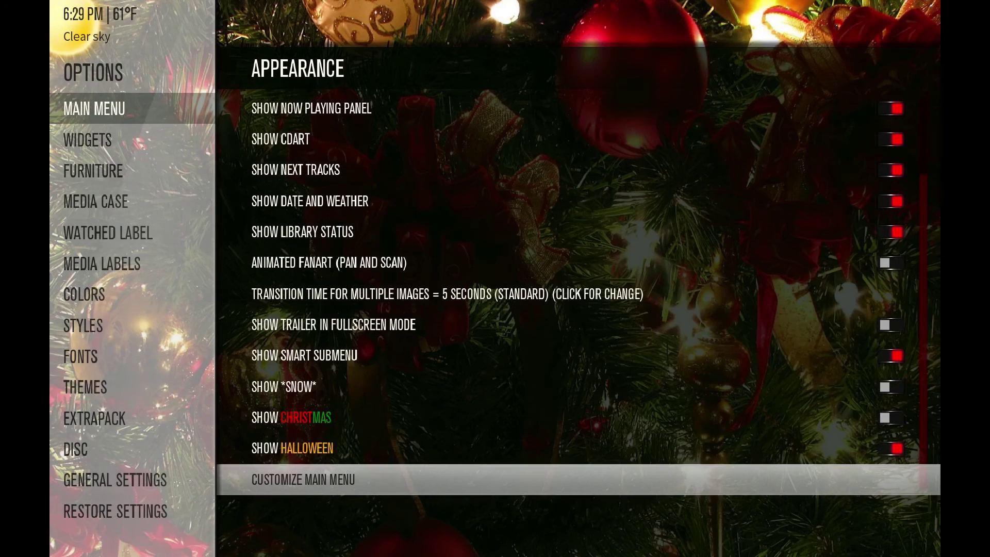
pyautogui.press('Up')
pyautogui.press('Up')
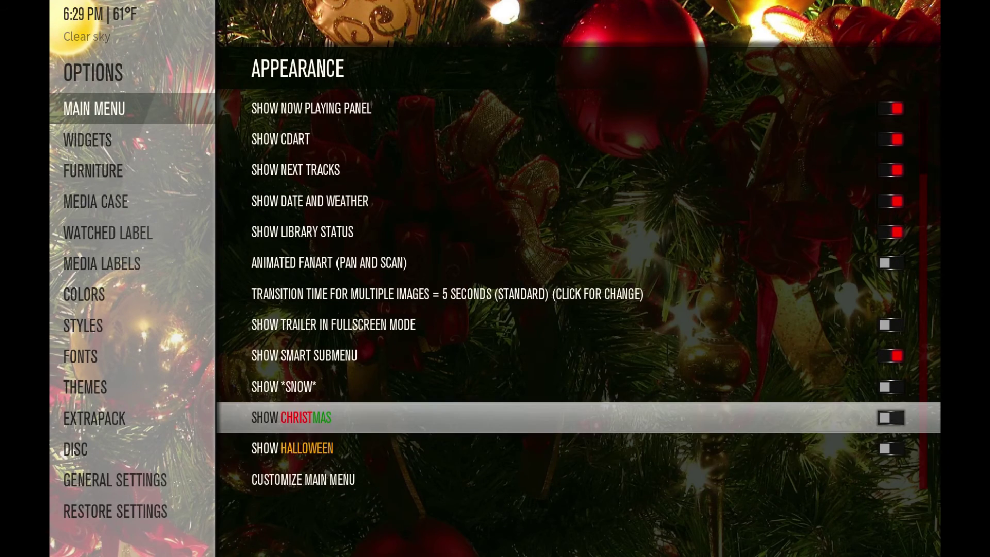
pyautogui.press('Up')
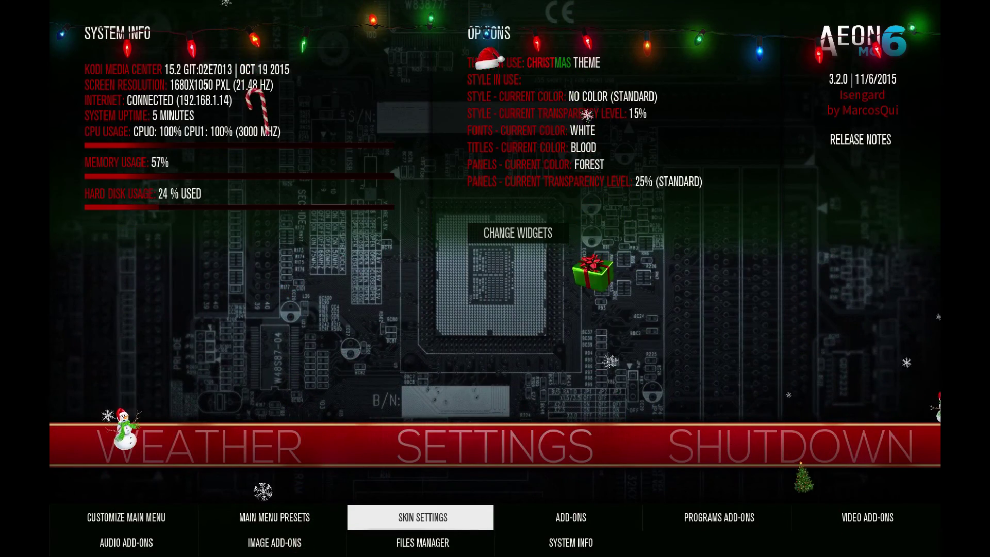
# Step: Reopen the skin settings and find the Show Snow option in the main menu's appearance options
pyautogui.press('Return')
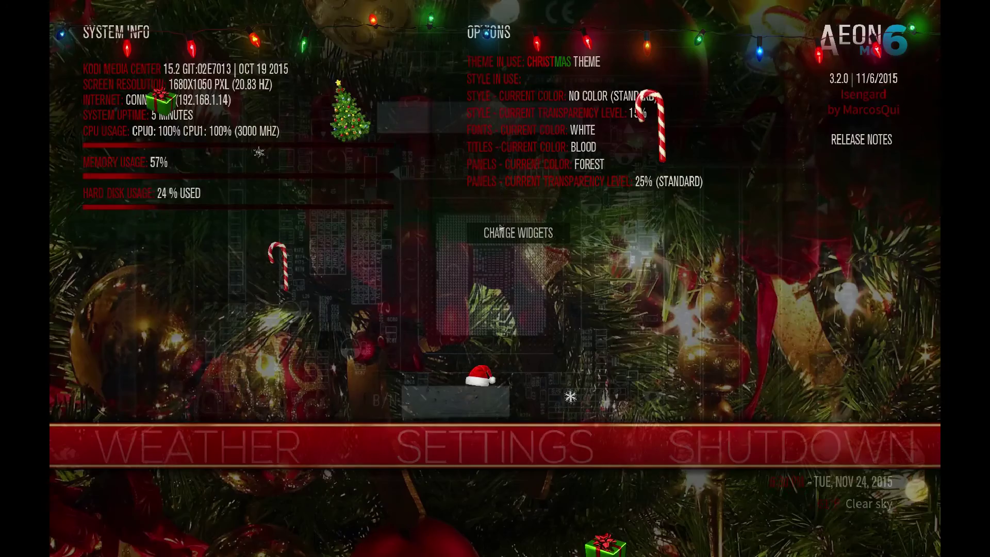
pyautogui.press('Right')
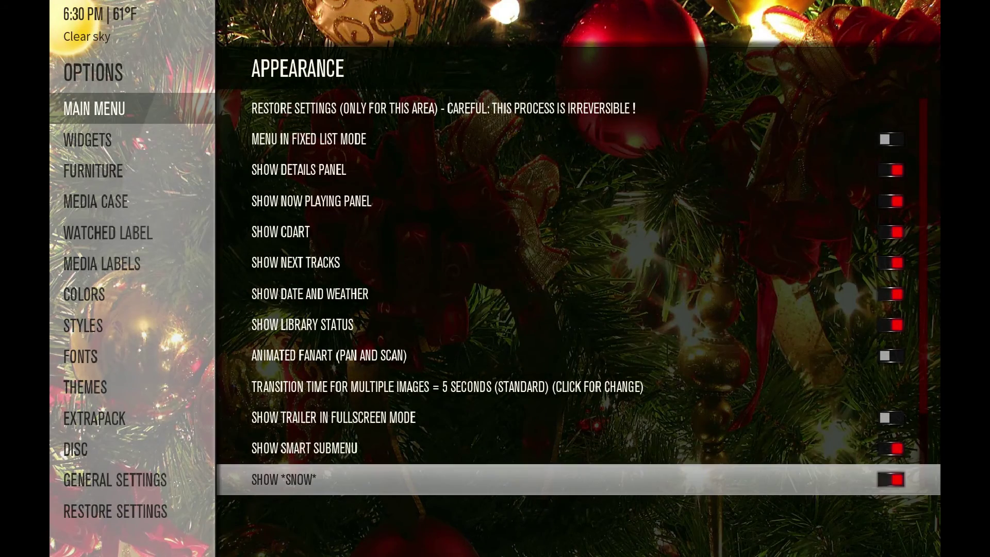
pyautogui.press('Up')
pyautogui.press('Up')
pyautogui.press('Down')
pyautogui.press('Down')
pyautogui.press('Down')
pyautogui.press('Down')
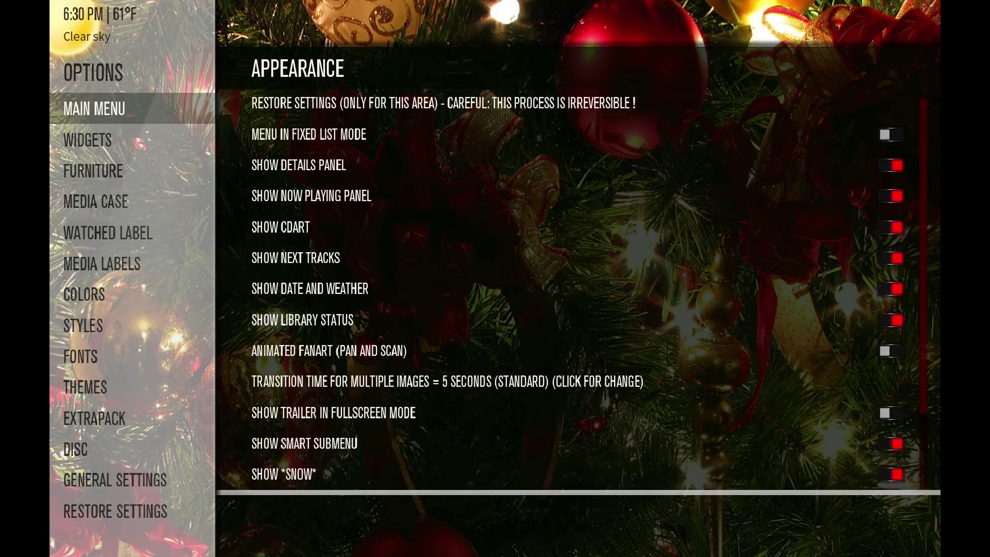
pyautogui.press('Up')
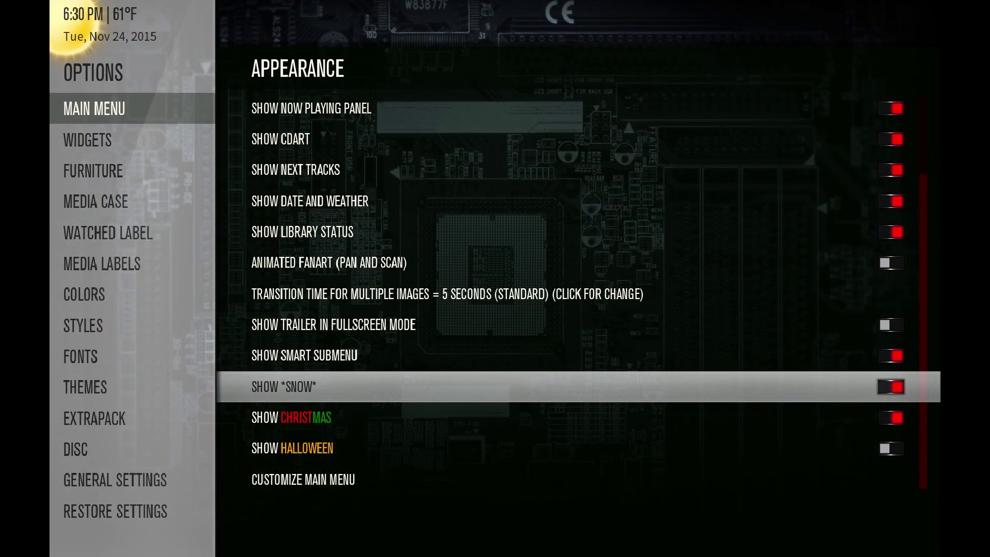
# Step: Review the Show Snow, Show Christmas and Show Halloween options in the main menu's appearance settings
pyautogui.press('Down')
pyautogui.press('Down')
pyautogui.press('Up')
pyautogui.press('Up')
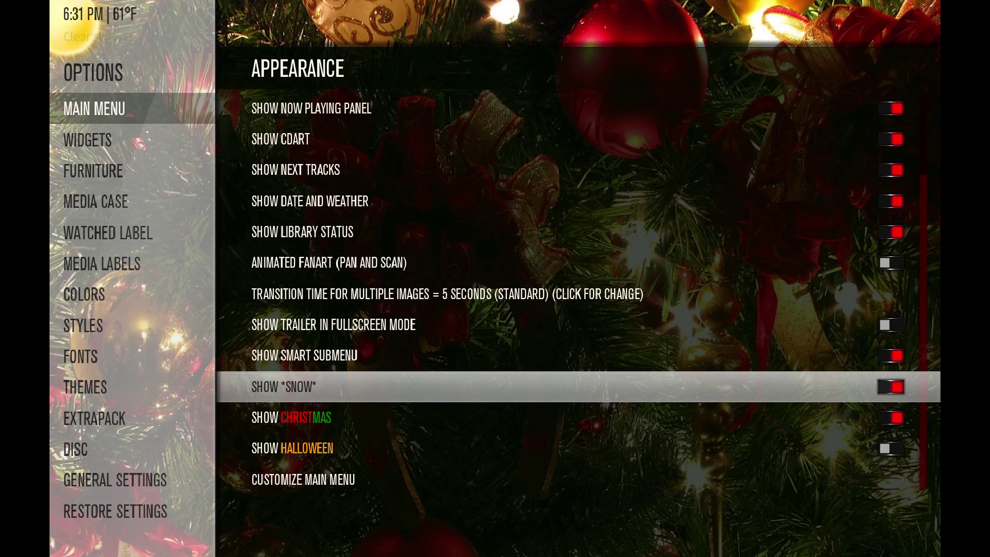
pyautogui.press('Down')
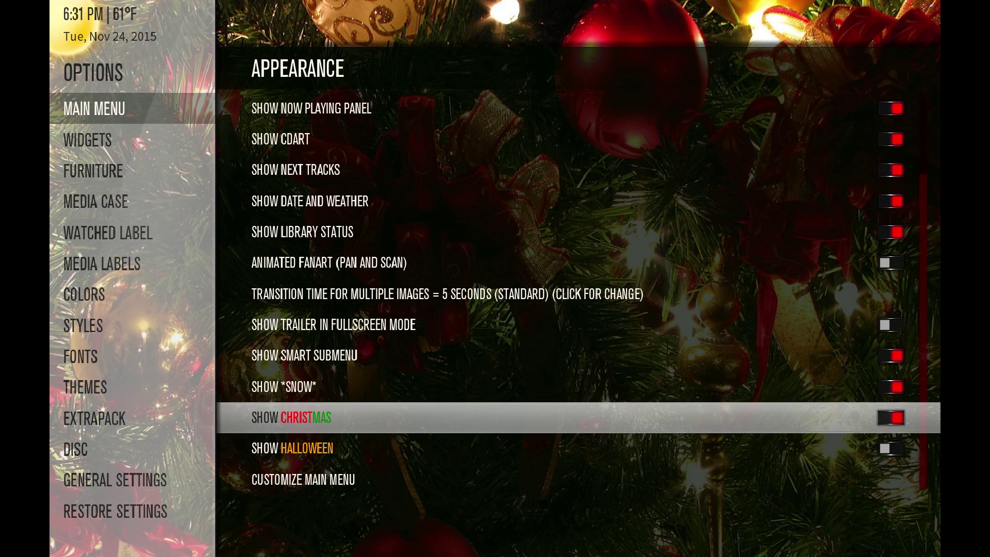
pyautogui.press('Up')
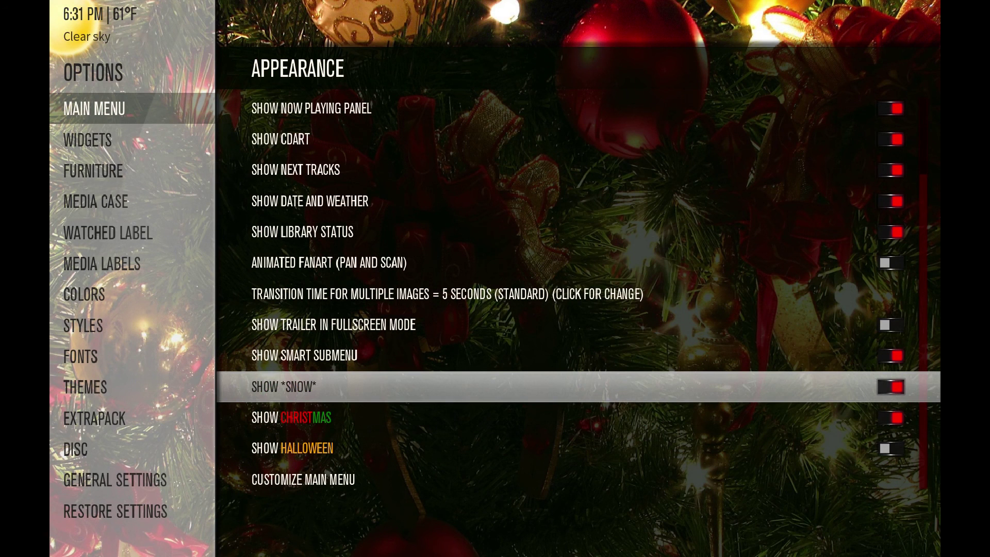
pyautogui.press('Down')
pyautogui.press('Down')
pyautogui.press('Up')
pyautogui.press('Up')
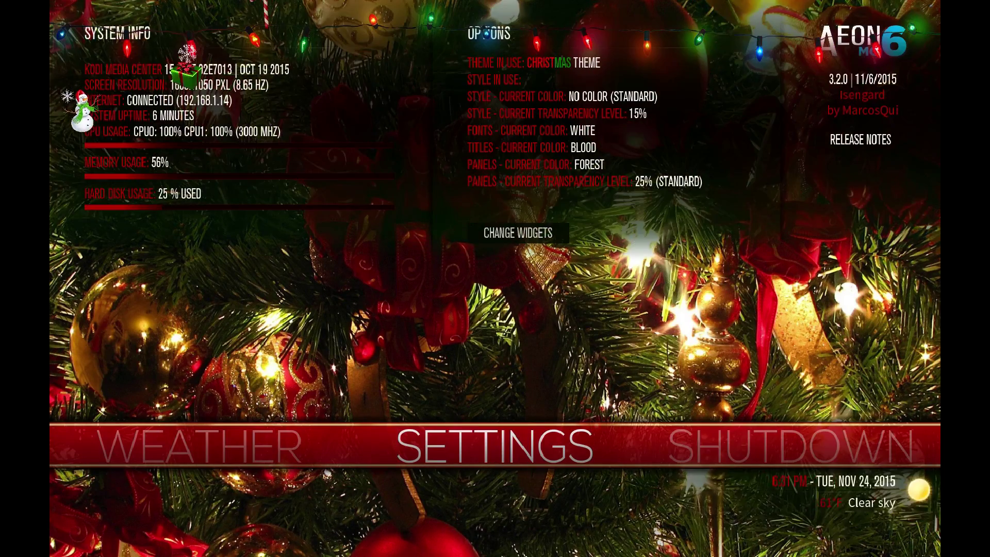
# Step: Browse the main menu from Settings to Movies to view the Christmas backgrounds and effects
pyautogui.press('Right')
pyautogui.press('Right')
pyautogui.press('Right')
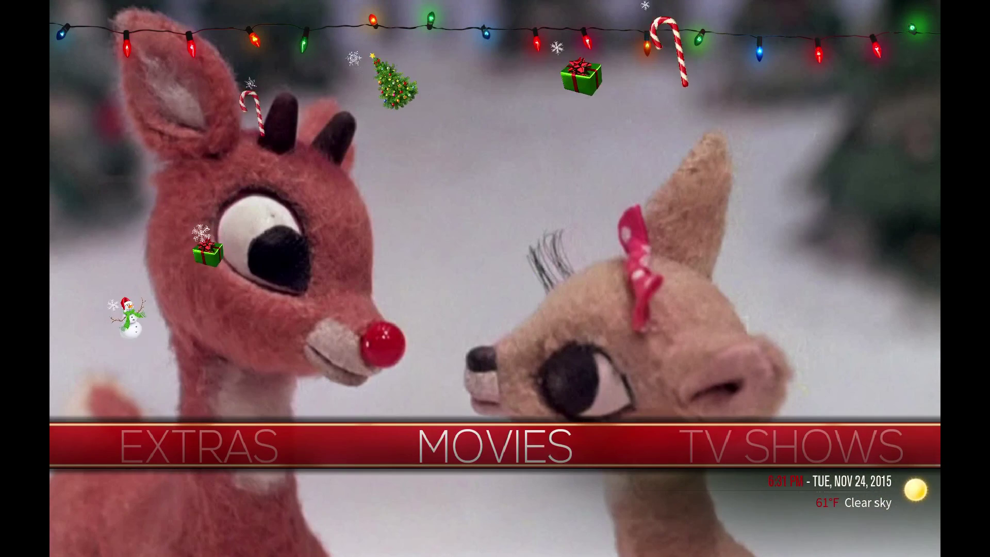